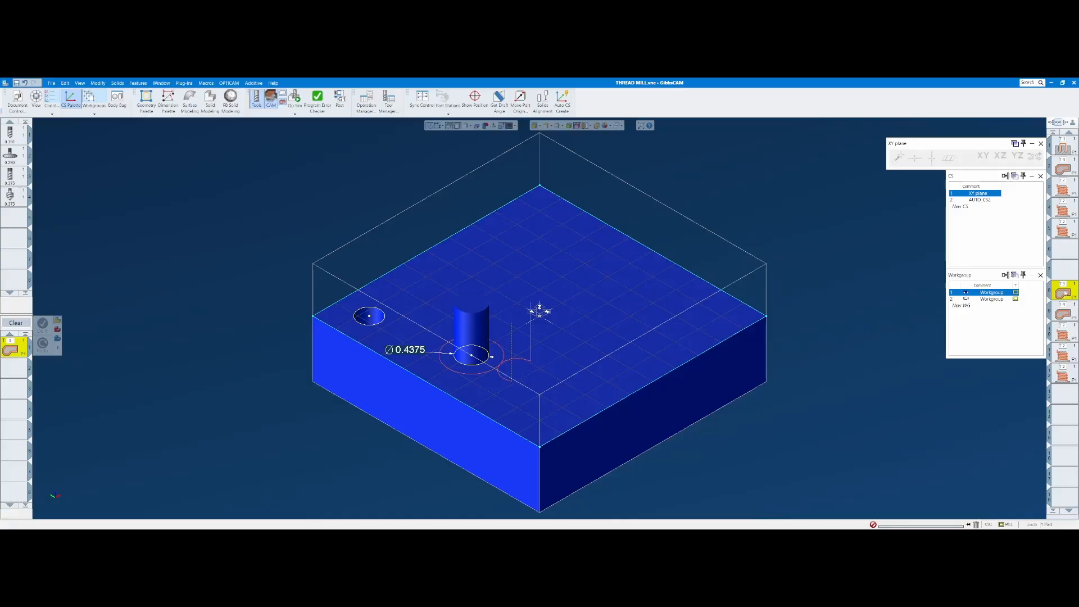
- Review the process settings of the selected contour operation, select the neighbouring contour operation, and close the process
click(490, 358)
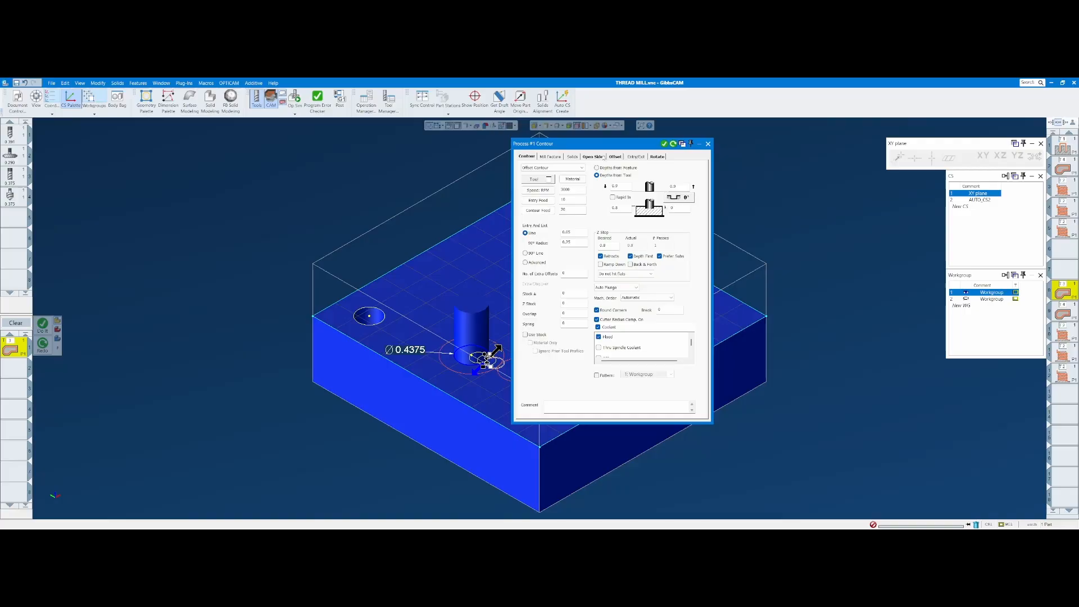
drag(604, 144, 631, 213)
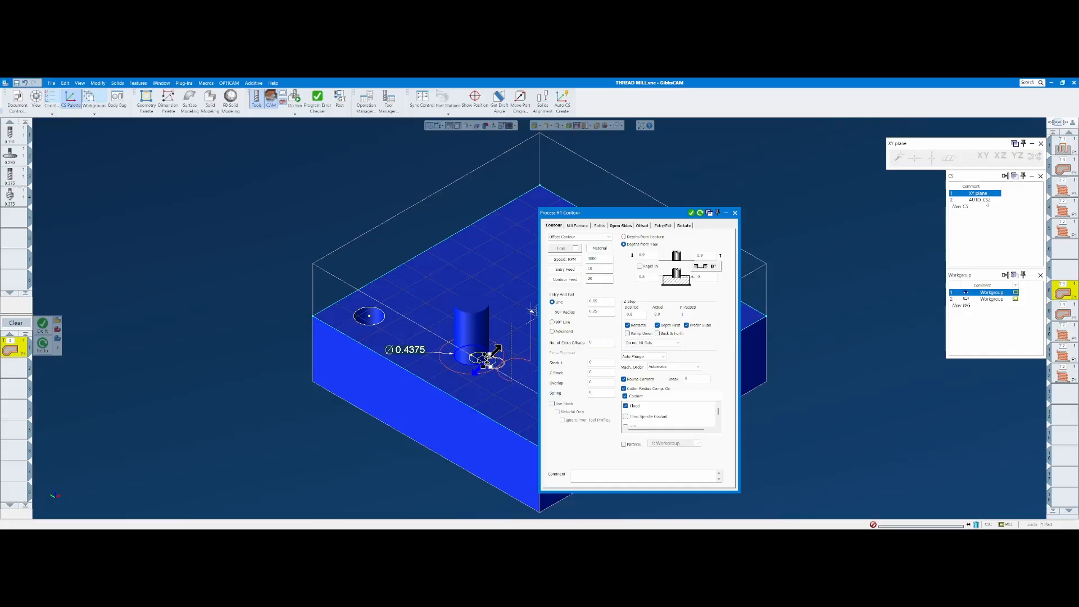
click(1065, 314)
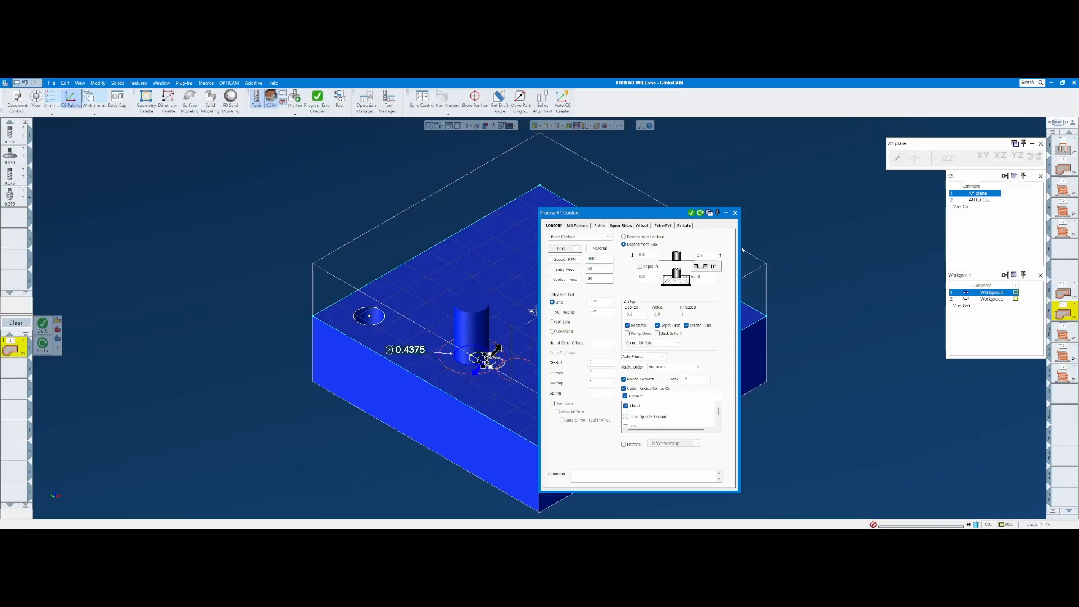
click(735, 213)
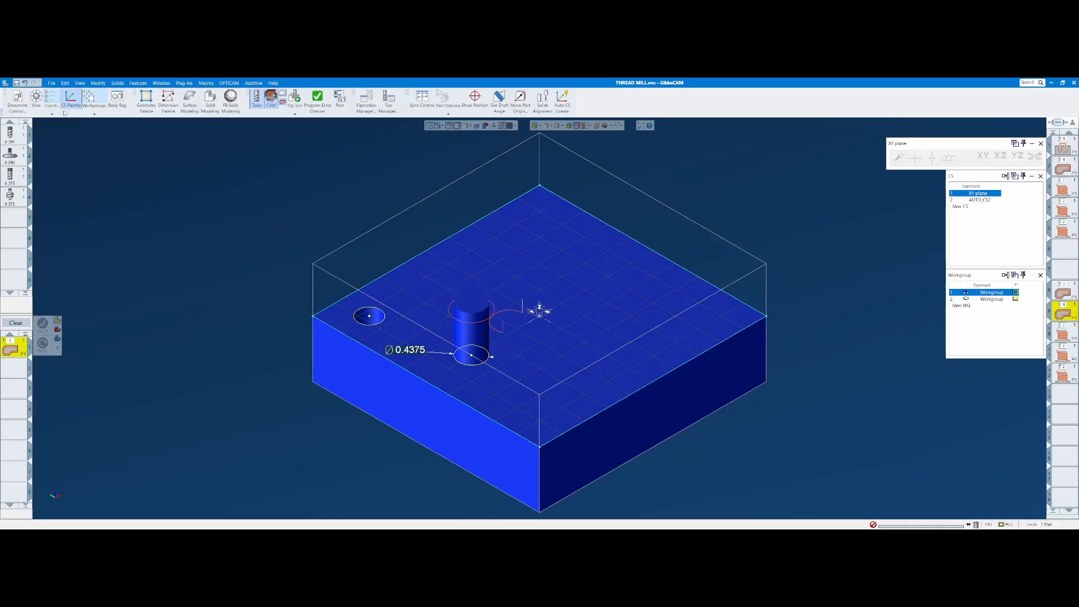
- Open the application preferences and show the Display settings
click(51, 83)
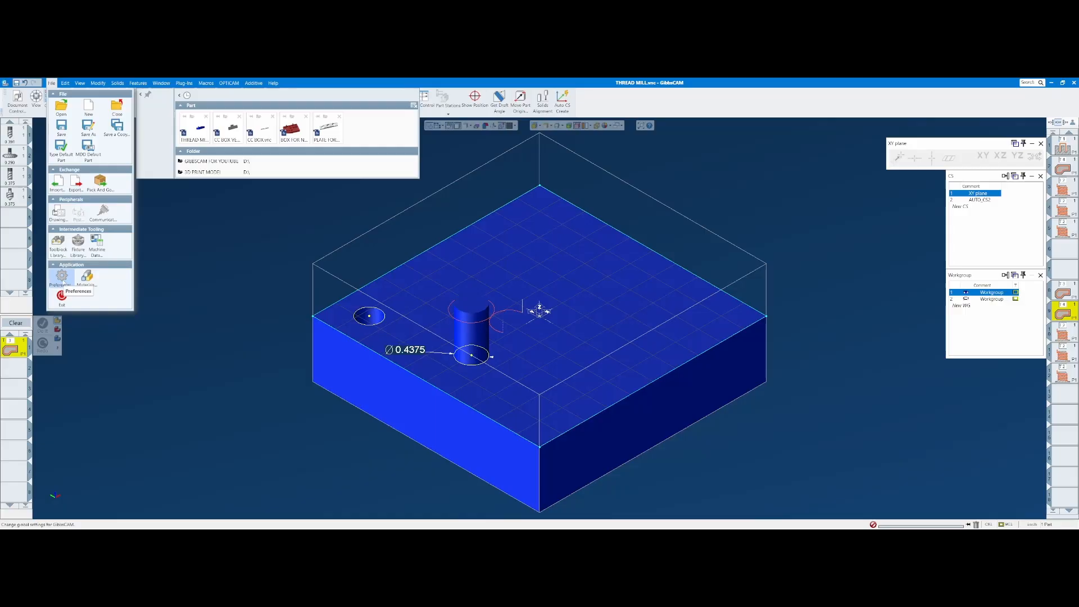
click(62, 276)
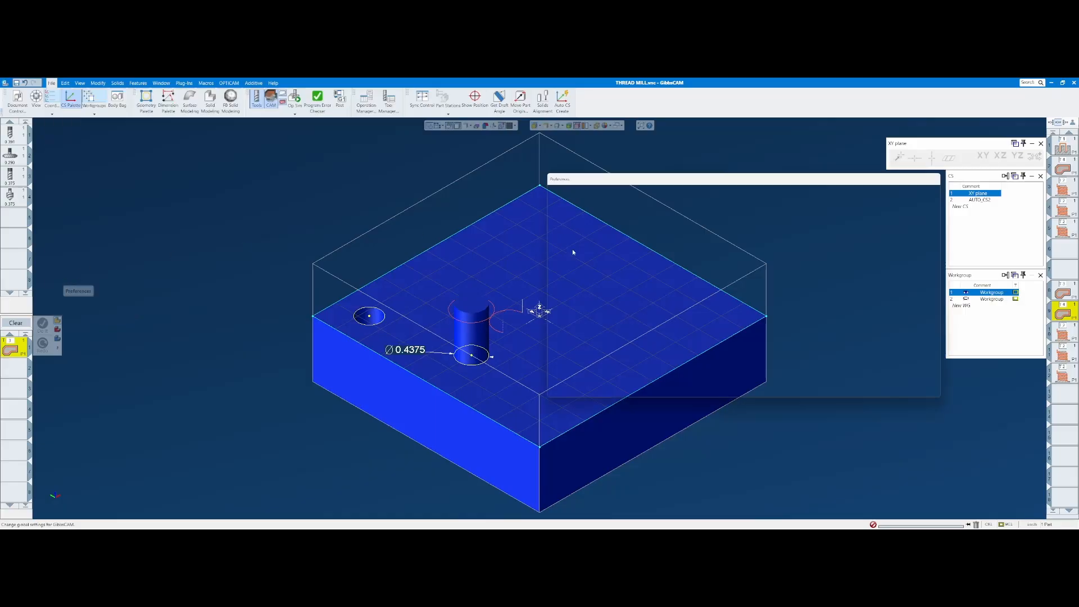
drag(805, 179, 768, 246)
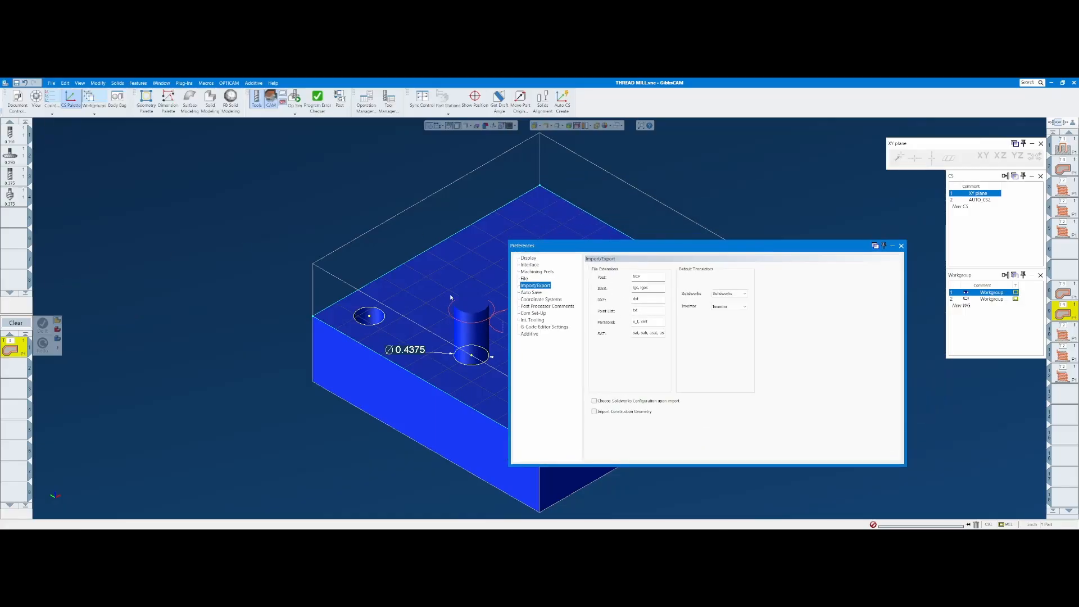
click(529, 258)
drag(637, 245, 581, 182)
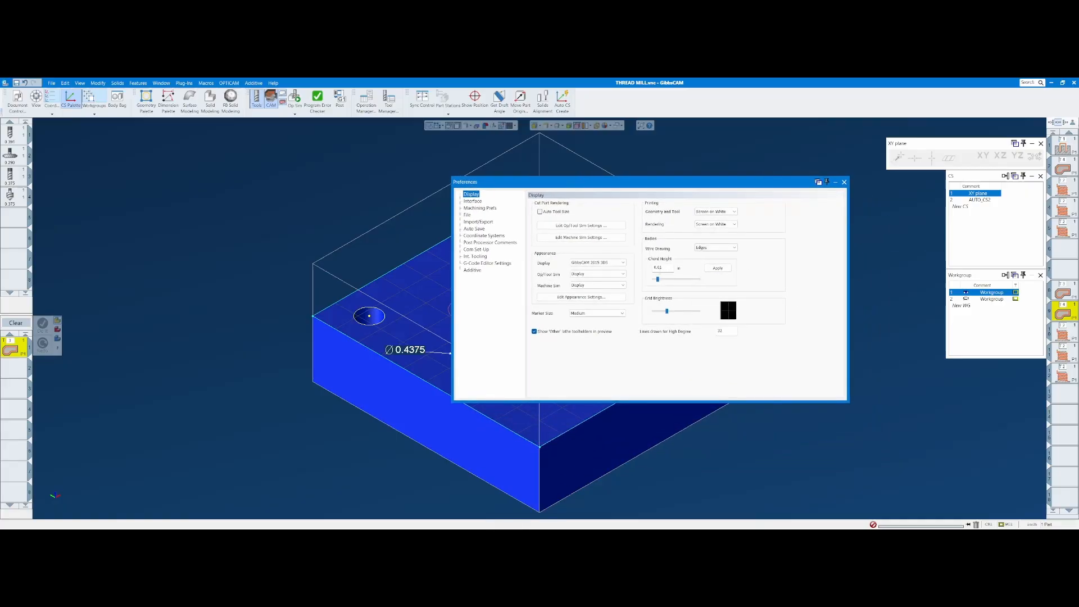
- Set the chord height for bodies to 0.001 in the Display preferences and apply it
click(659, 268)
mouse_move(729, 183)
mouse_down()
mouse_move(735, 143)
mouse_move(772, 197)
mouse_move(805, 205)
mouse_move(722, 193)
mouse_up()
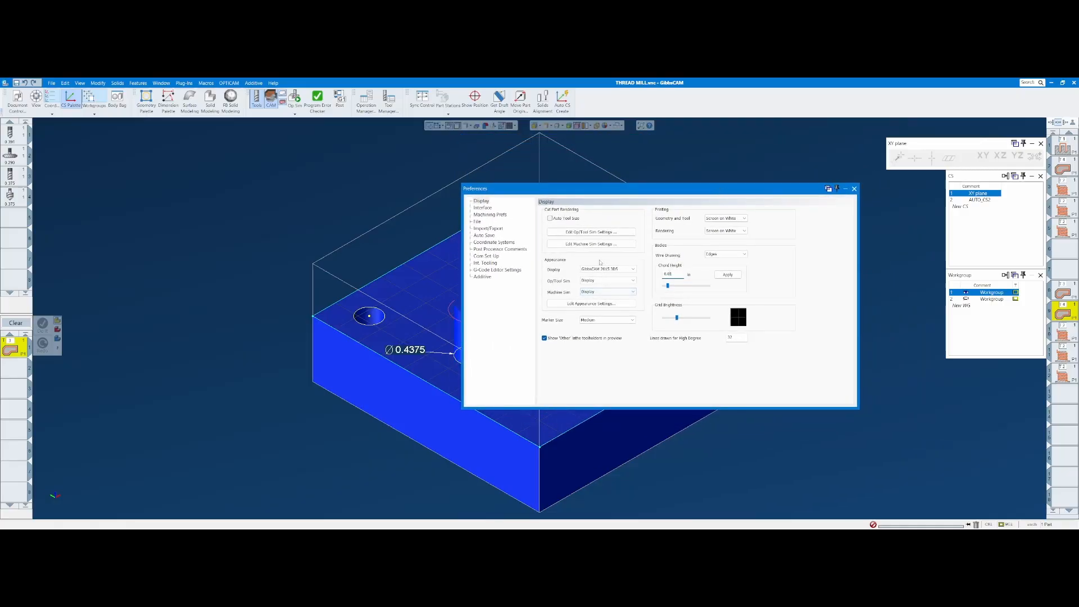
click(485, 203)
click(666, 274)
click(740, 274)
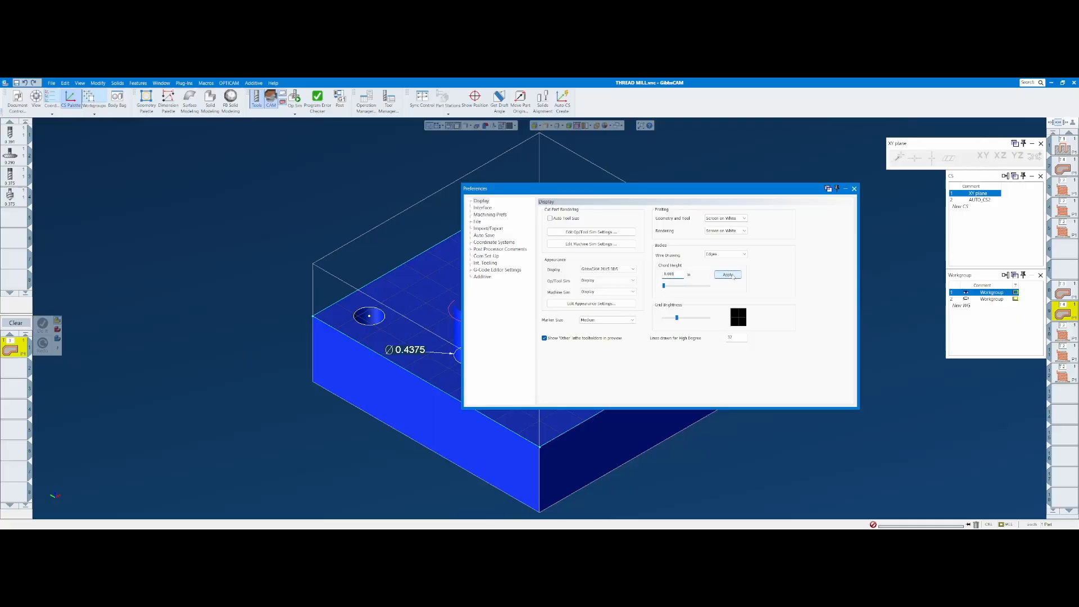
click(730, 275)
- Enter another chord height for bodies and apply it
click(672, 275)
click(731, 276)
click(728, 275)
- Toggle process dialog opening and machining CS activation on op load, and choose Select Tile and Redraw Toolpath (Op List Only) in the Interface preferences
click(482, 207)
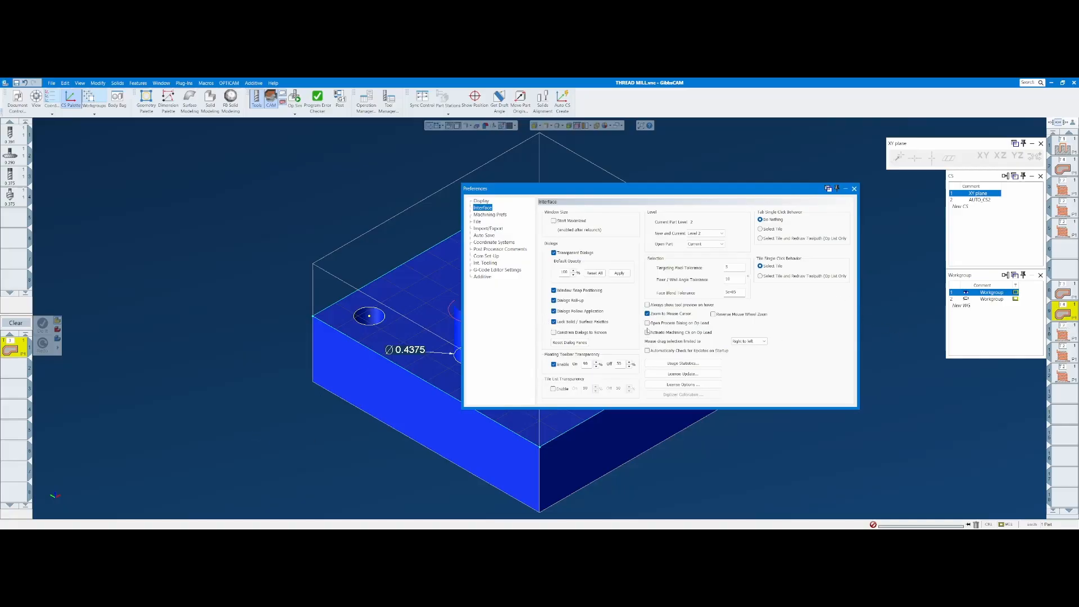
click(647, 323)
click(648, 333)
click(761, 238)
- Choose CAT_40 among the holder class menu items in the machining preferences
click(502, 215)
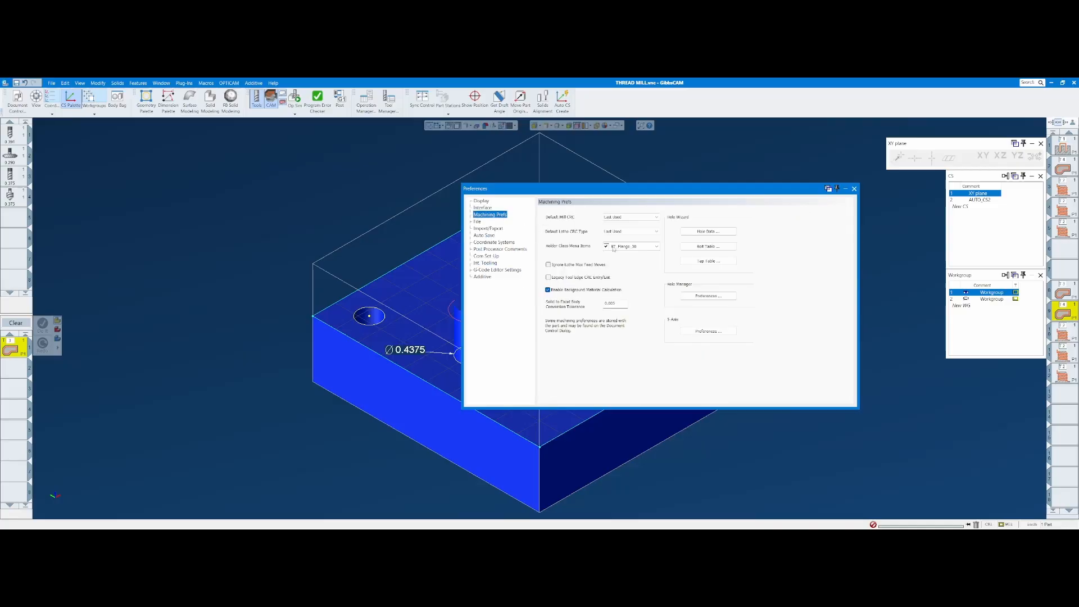
click(656, 246)
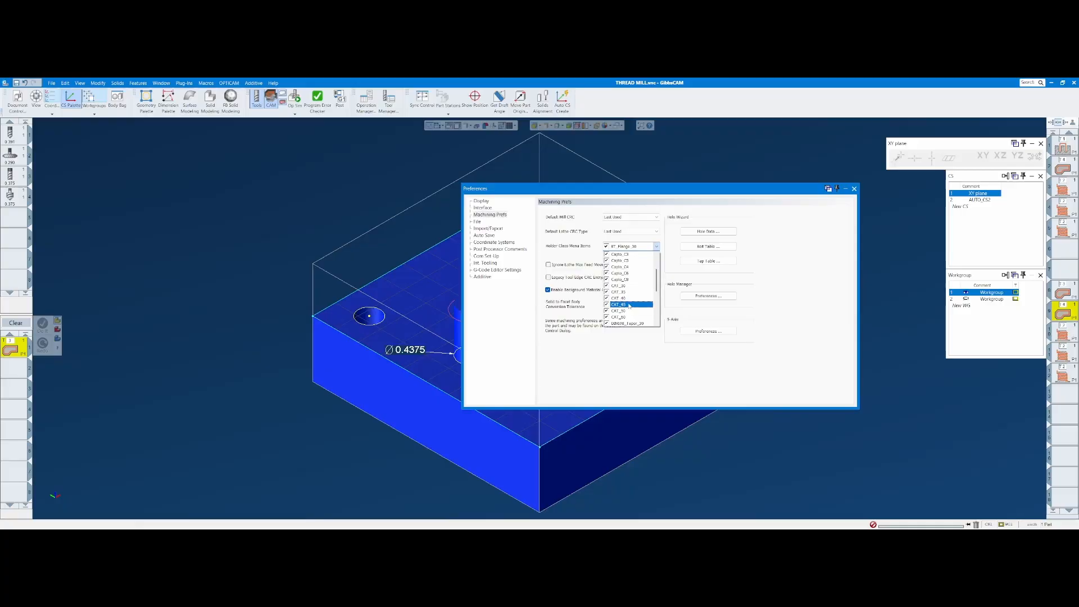
click(631, 298)
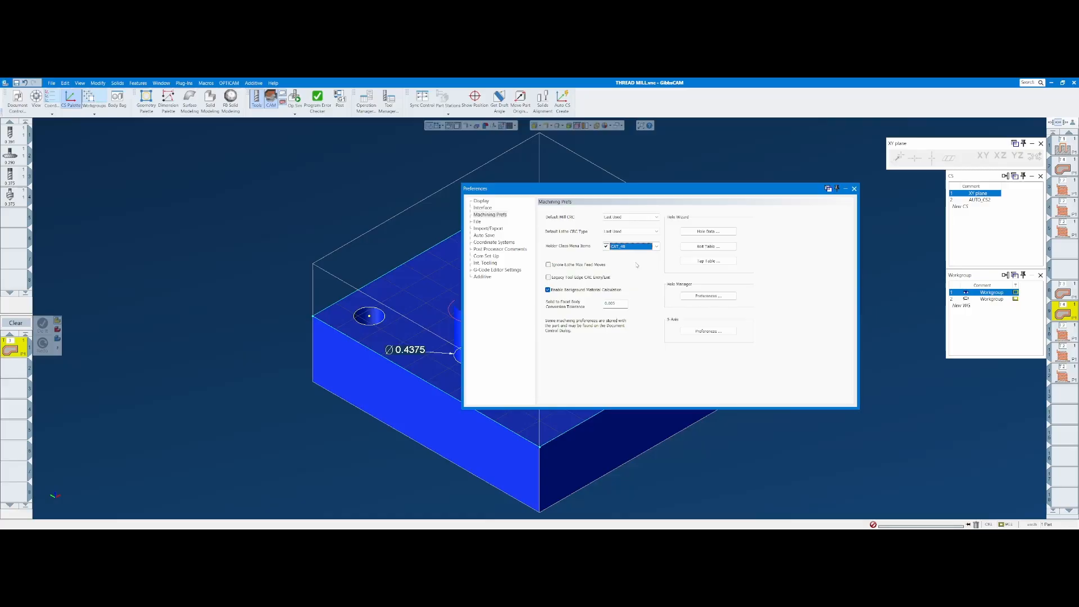
click(646, 248)
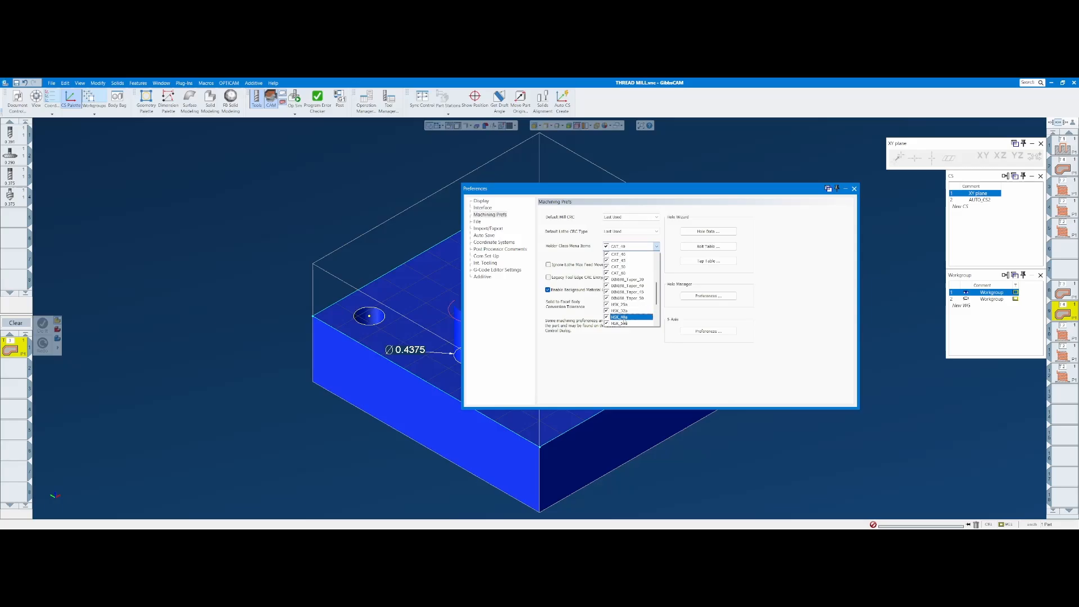
click(644, 248)
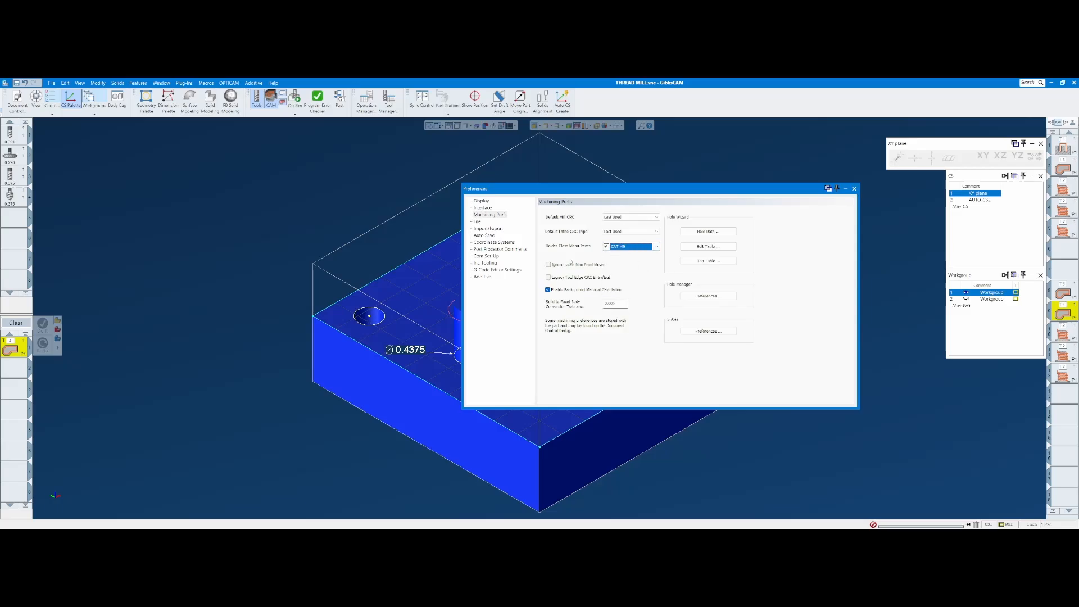
- Set the post file extension to TXT in the Import/Export preferences and close the preferences
click(487, 229)
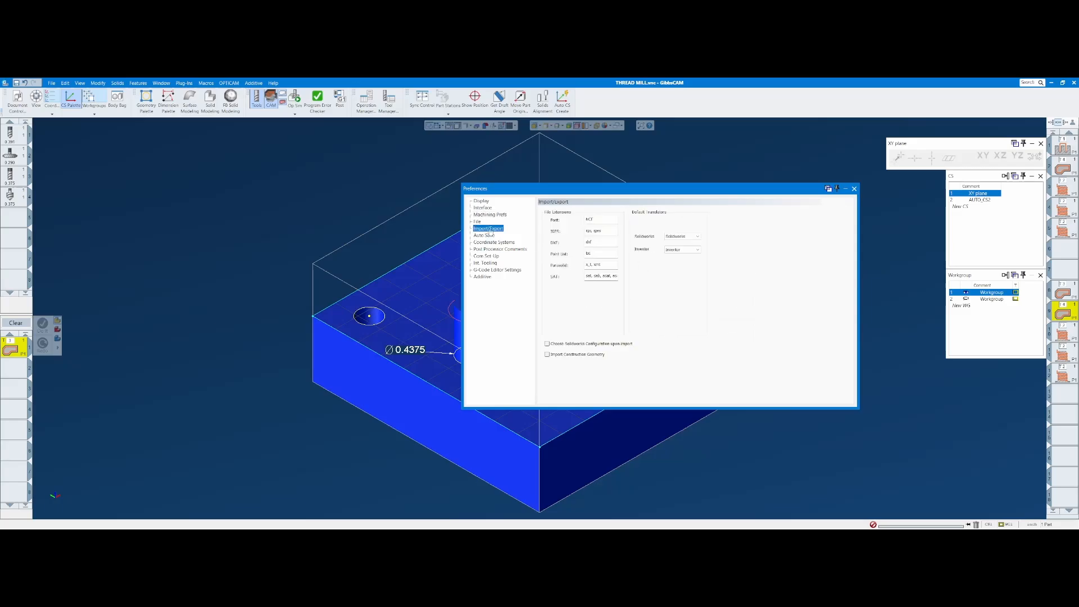
double_click(602, 223)
text(TXT)
click(854, 189)
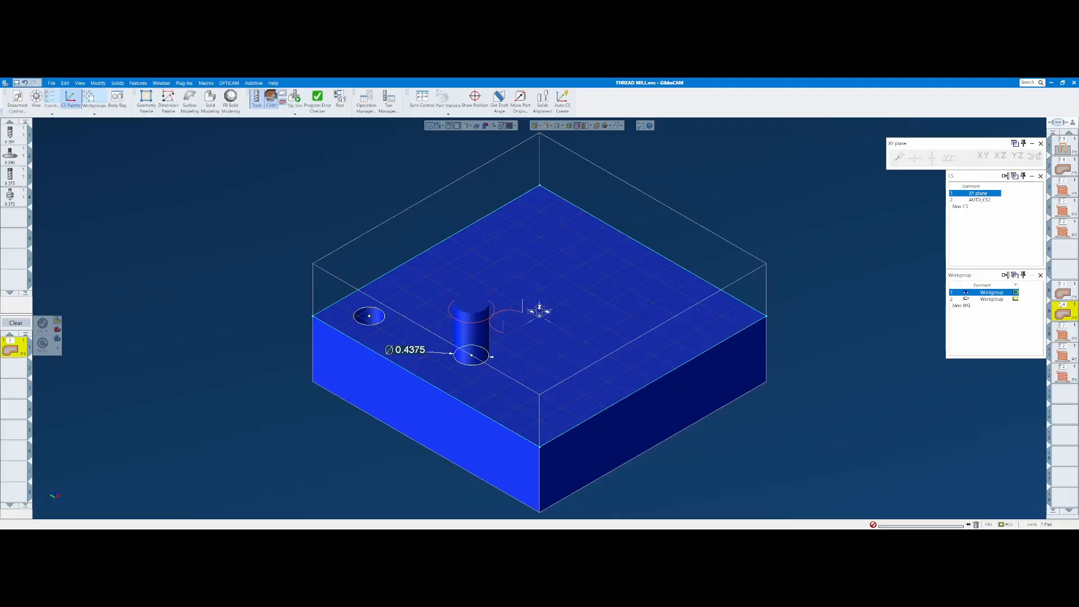
- Redraw the toolpaths of the contour and threading operations one after another by selecting their operation tiles
click(1065, 293)
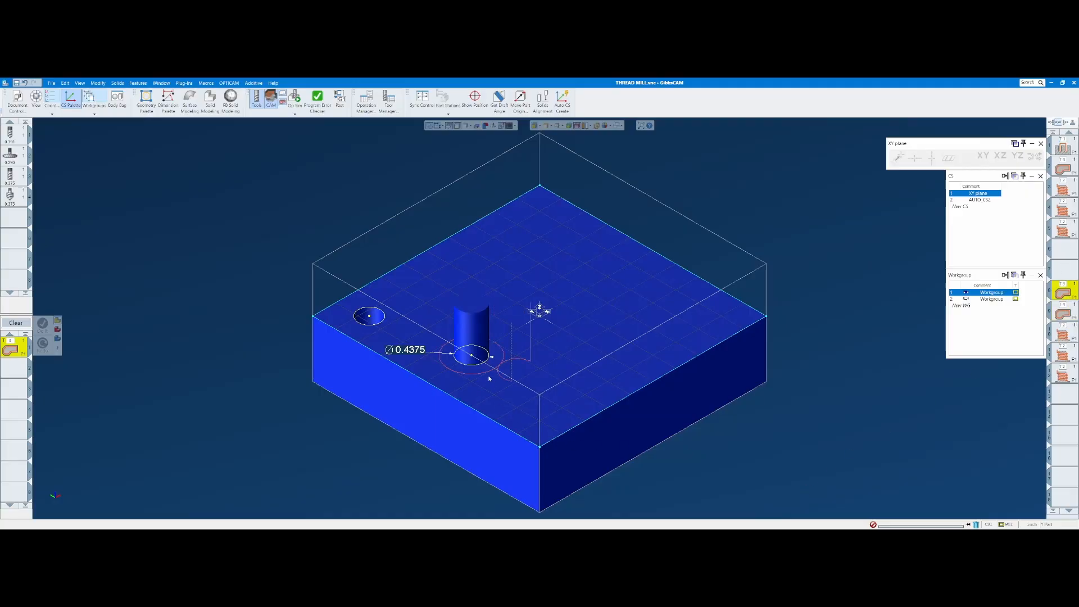
click(1065, 373)
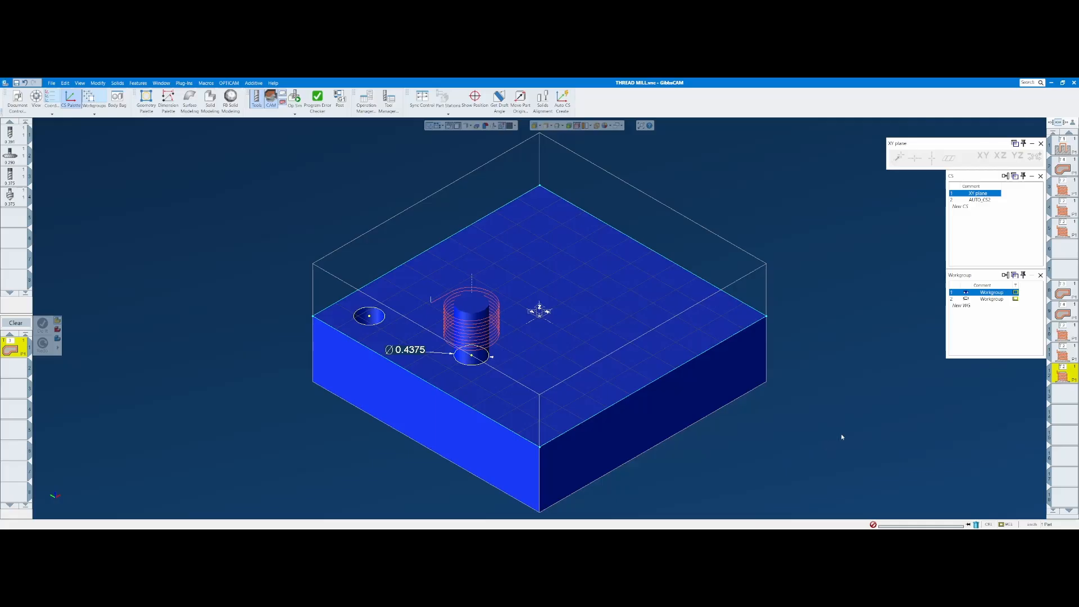
click(1064, 313)
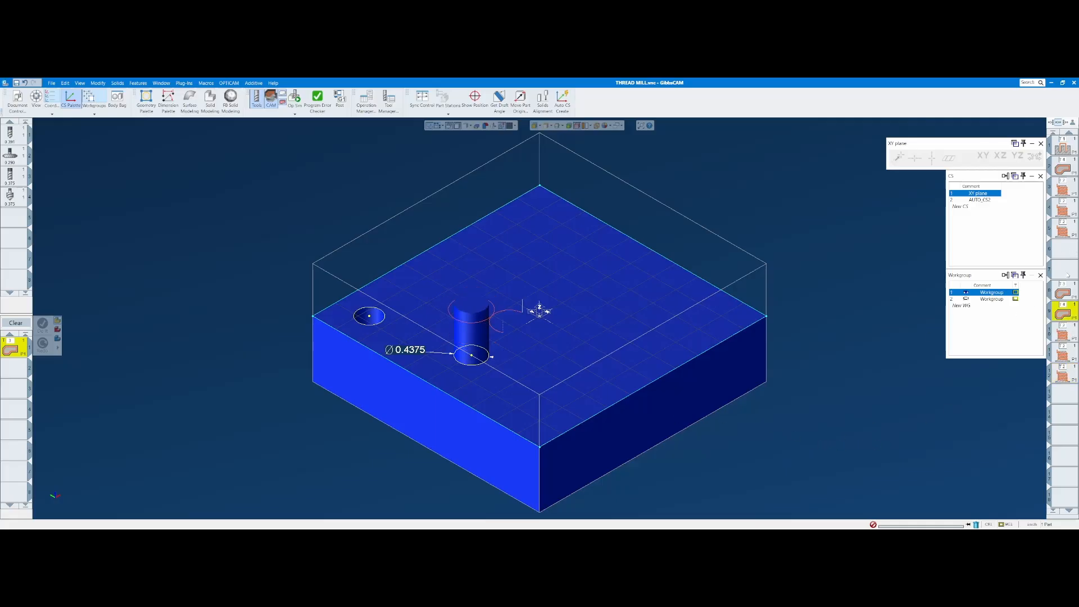
click(1064, 167)
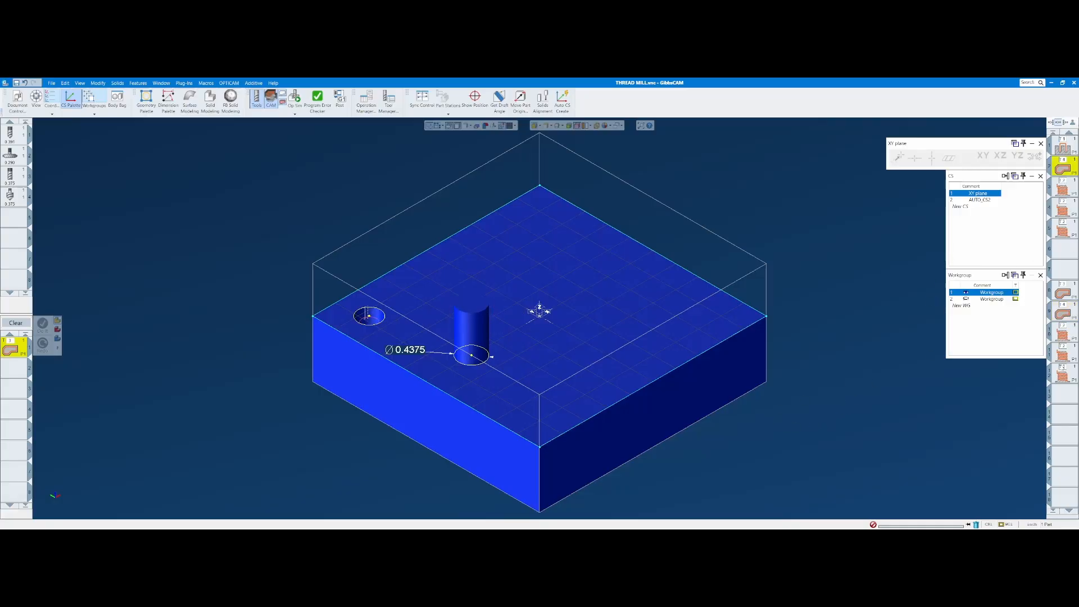
- Load the last threading operation's process and show its Rotate settings
double_click(1064, 377)
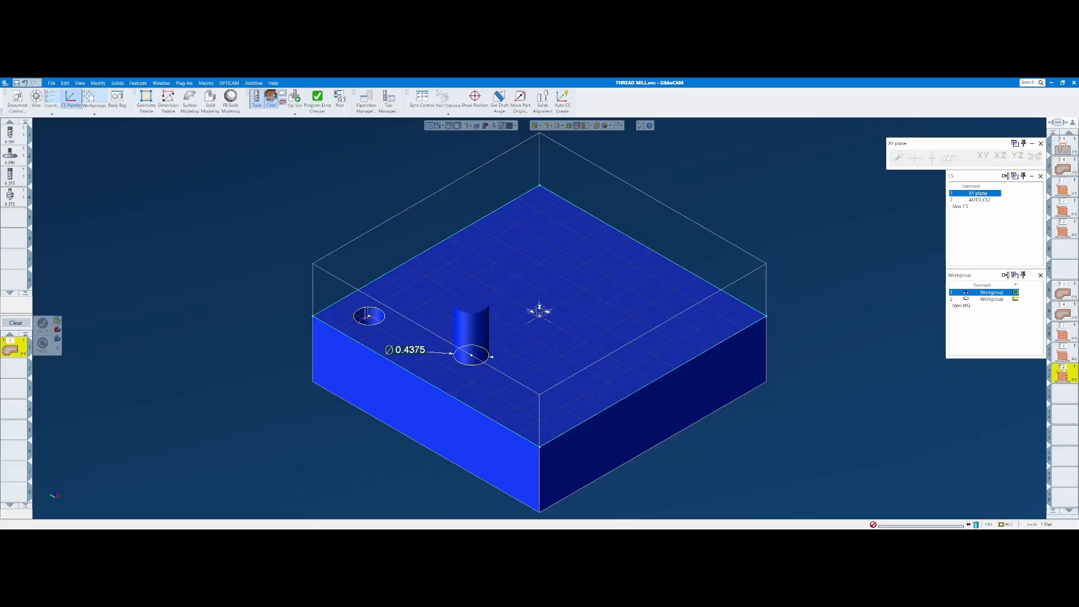
drag(641, 188, 603, 172)
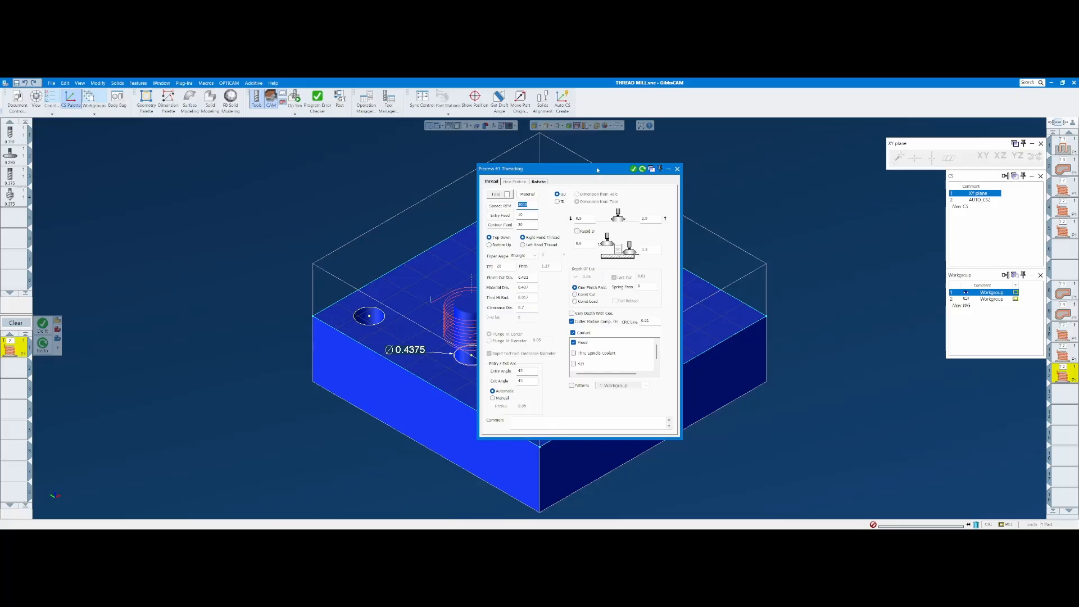
drag(597, 170, 599, 218)
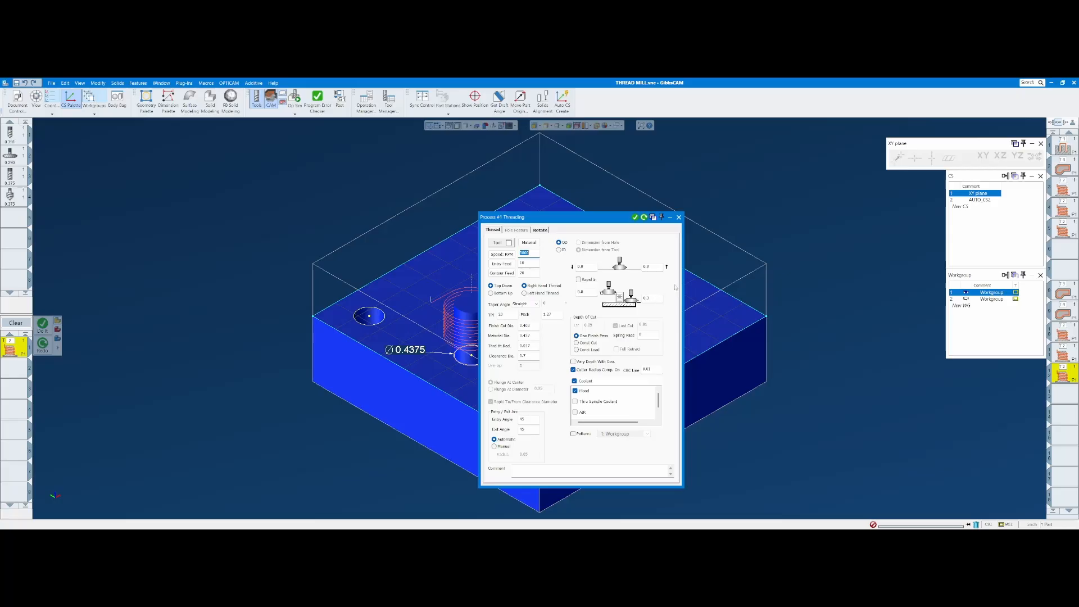
click(541, 231)
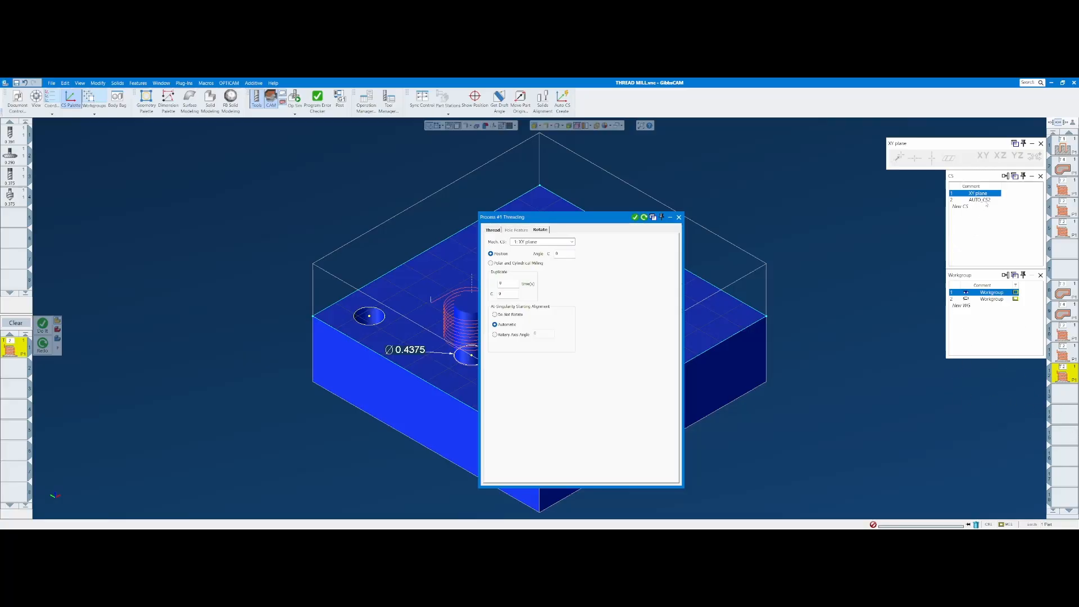
- Try switching between AUTO_CS2 and XY plane and to the second workgroup with the threading process open, and close the process
click(980, 200)
click(980, 193)
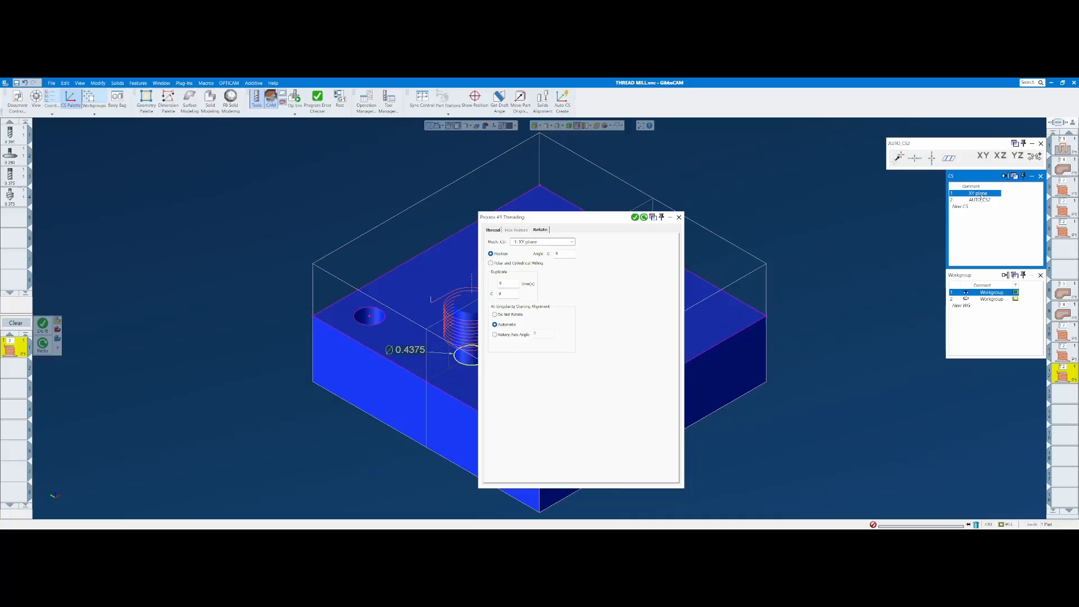
click(990, 299)
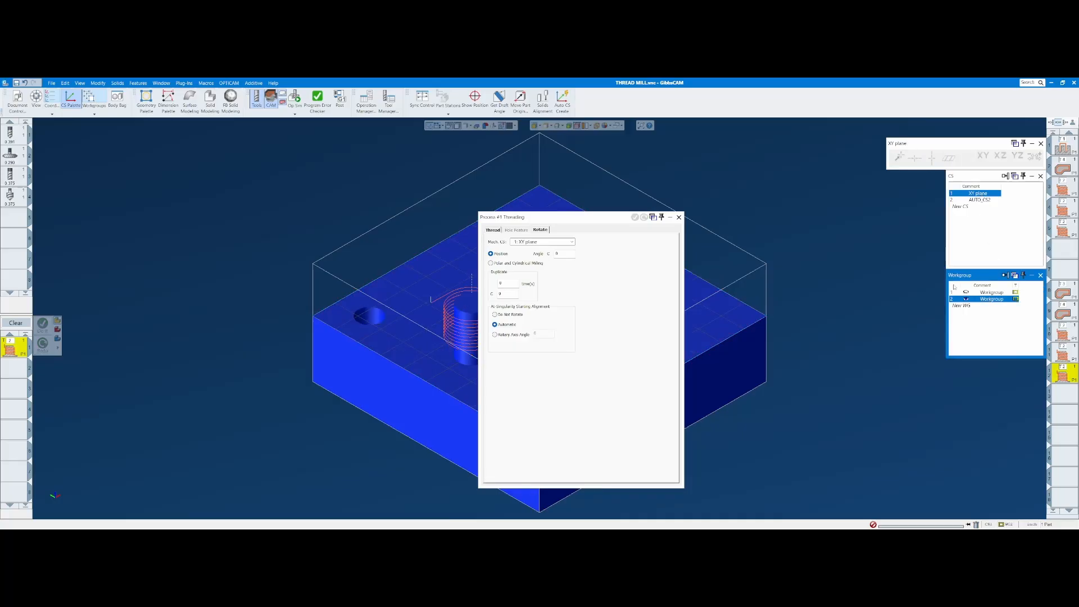
click(980, 199)
click(980, 193)
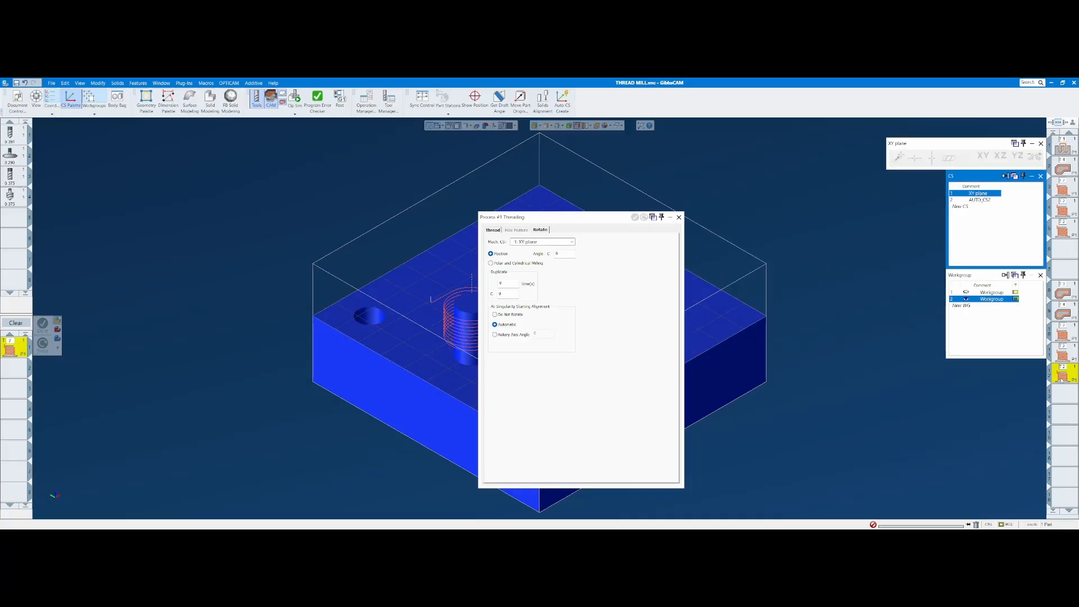
click(679, 217)
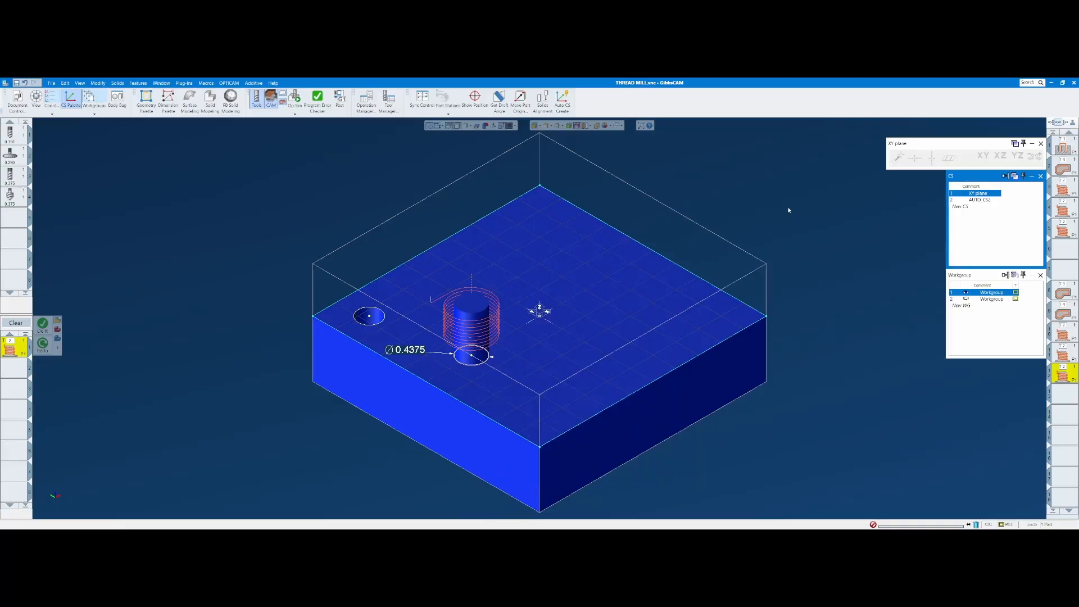
- Activate AUTO_CS2 and the second workgroup, and extract the edges of the block's right front side face as geometry
click(983, 201)
click(992, 299)
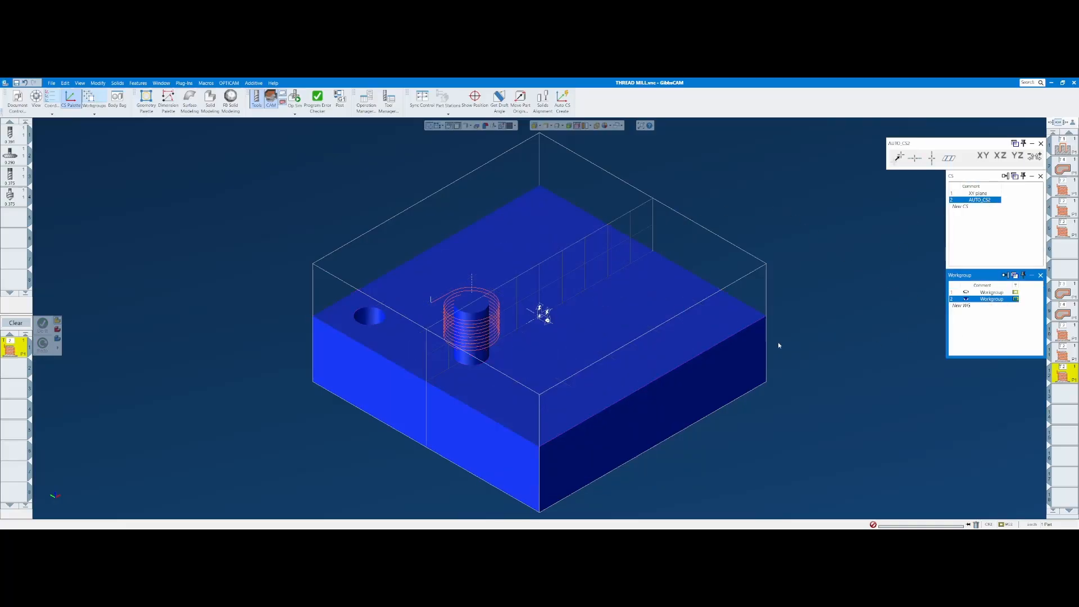
click(666, 423)
right_click(667, 423)
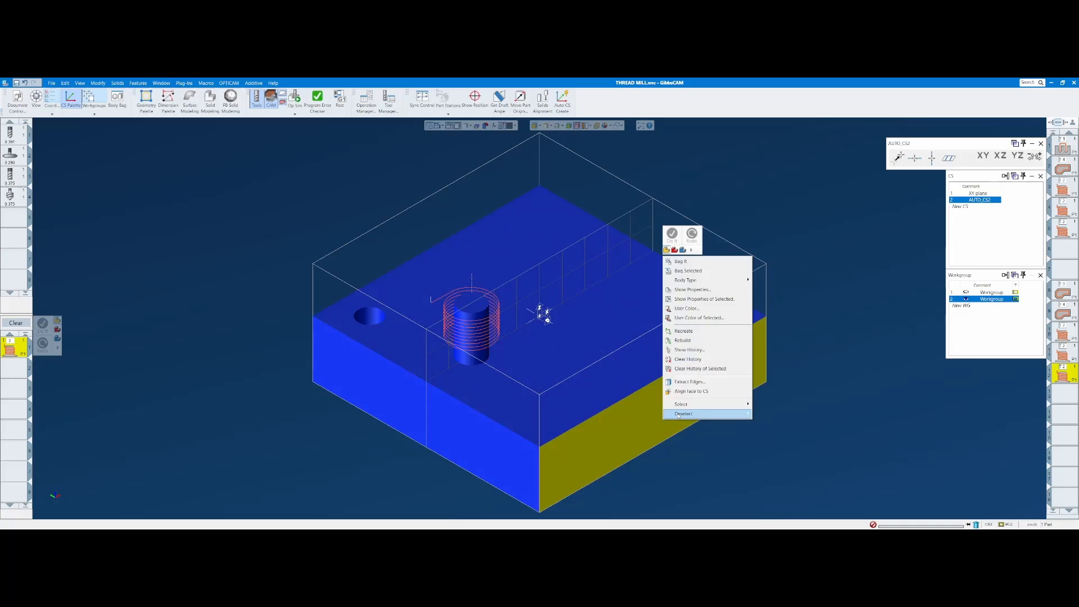
click(703, 382)
click(346, 375)
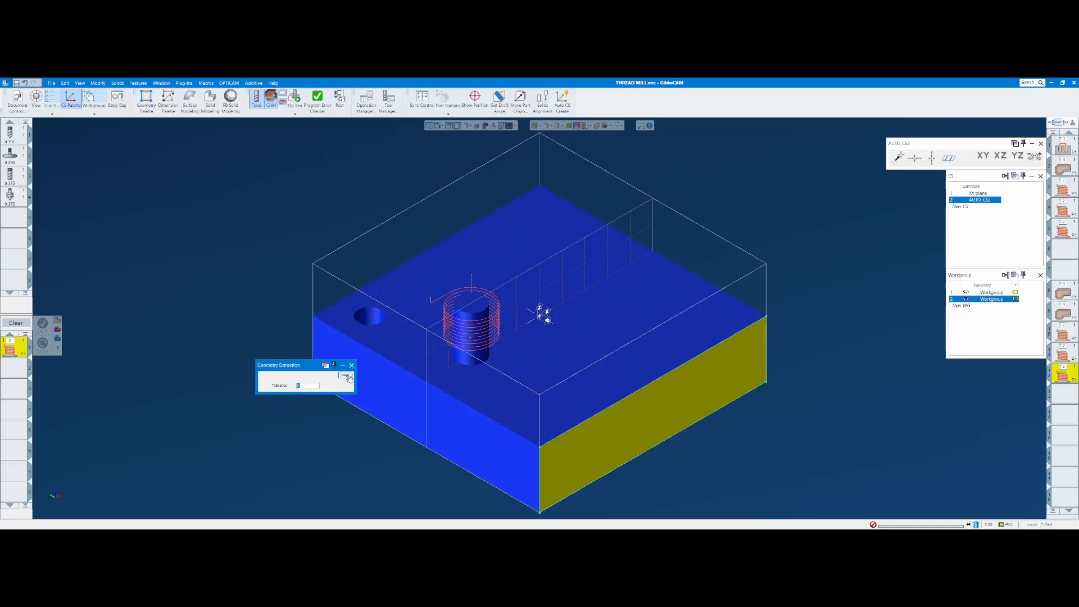
click(279, 430)
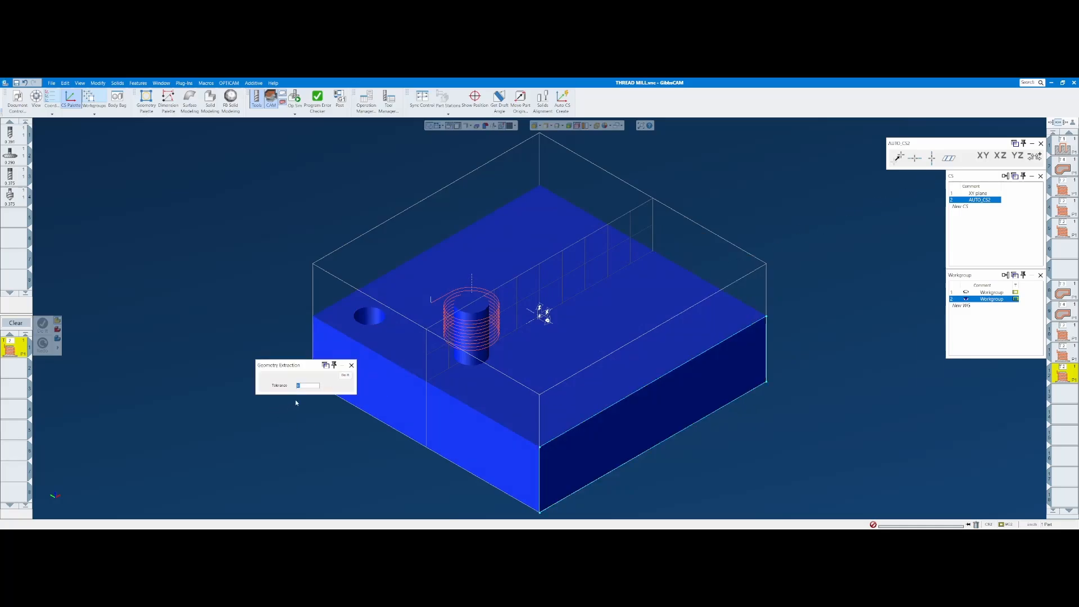
click(351, 365)
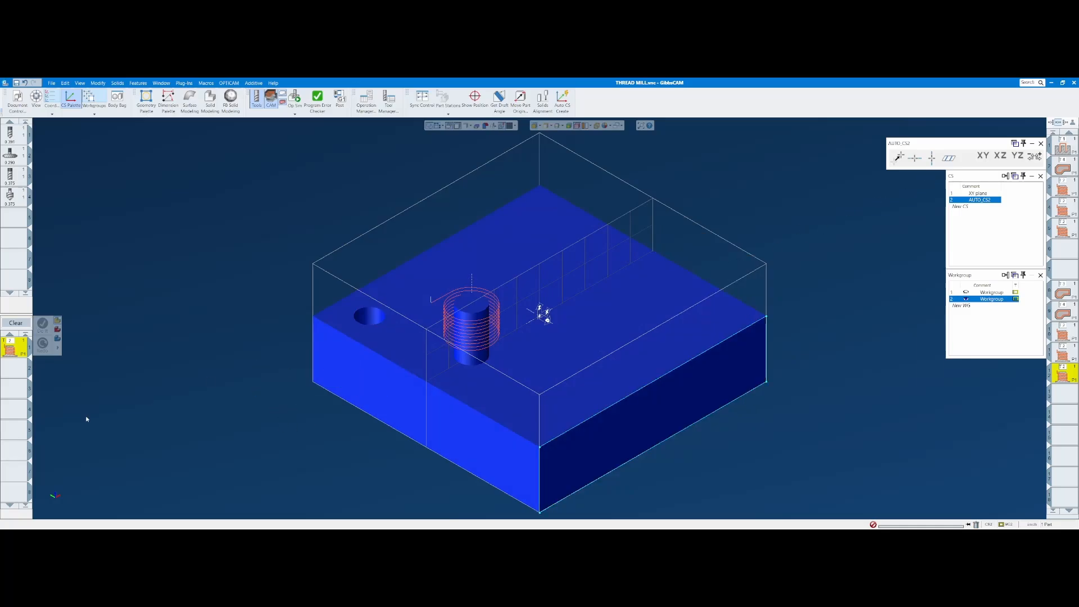
- Clear the process list, add a Roughing process using the third tool (0.375), and show its Rotate settings
click(21, 323)
drag(15, 177, 17, 347)
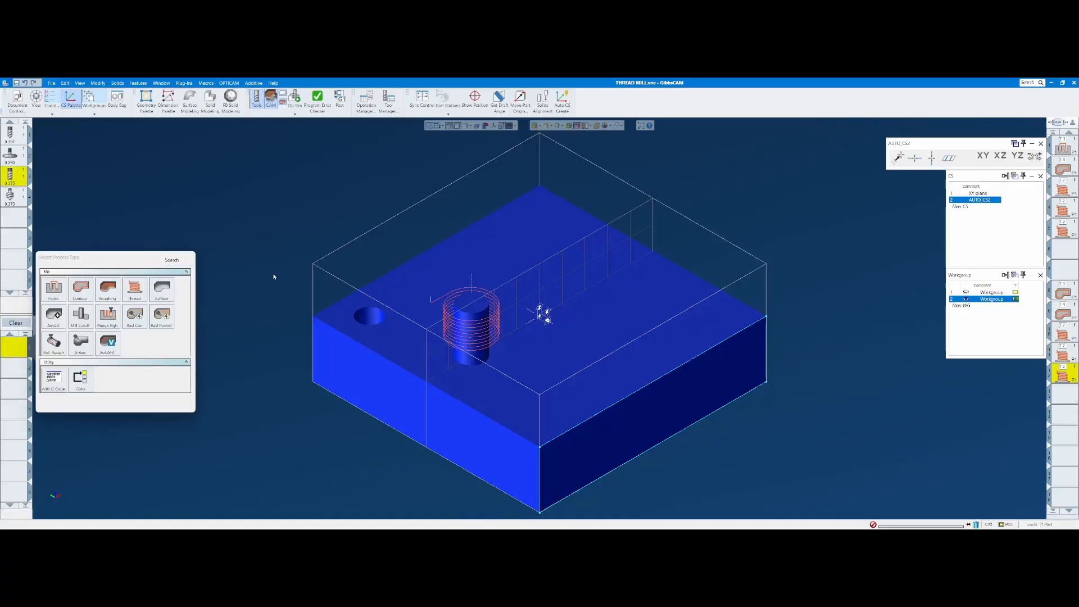
click(590, 185)
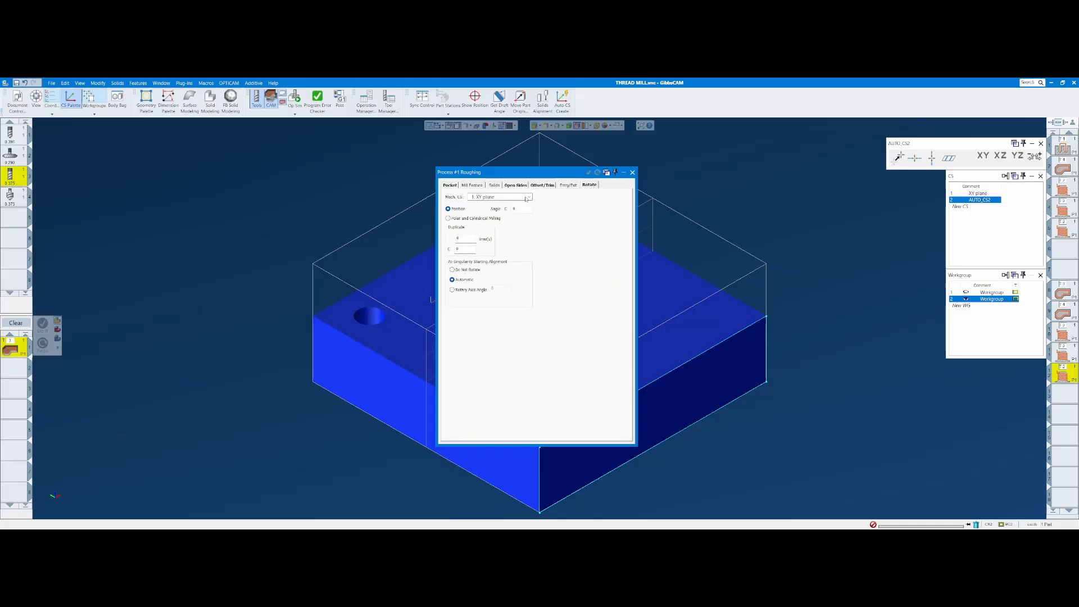
- Set the roughing process's pocket depths to a 2 floor depth, 2.1 surface and 2.2 clearance
click(456, 185)
double_click(603, 236)
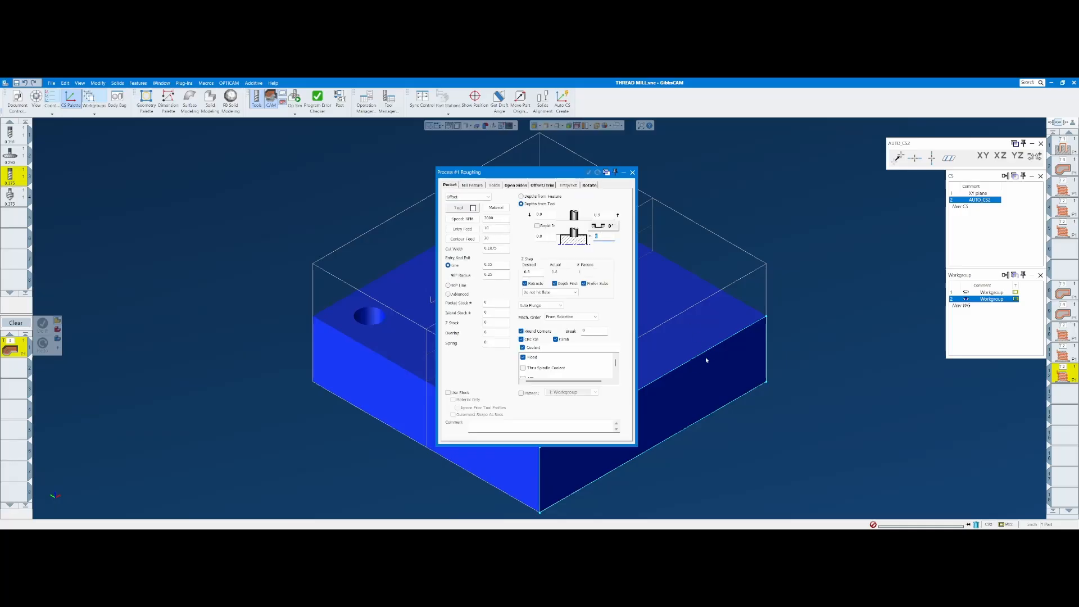
text(2)
key(Tab)
text(2.1)
key(Tab)
text(2.2)
key(Tab)
text(2)
- Select the extracted rectangle on the block's right front side face, create the roughing toolpath, and close the process
click(692, 364)
click(588, 172)
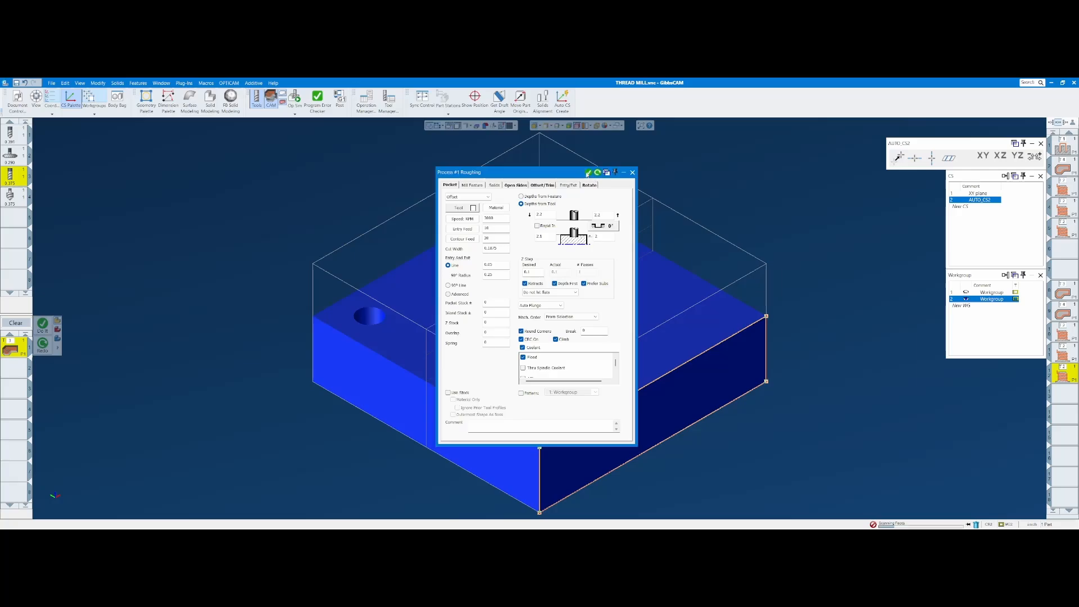
click(633, 173)
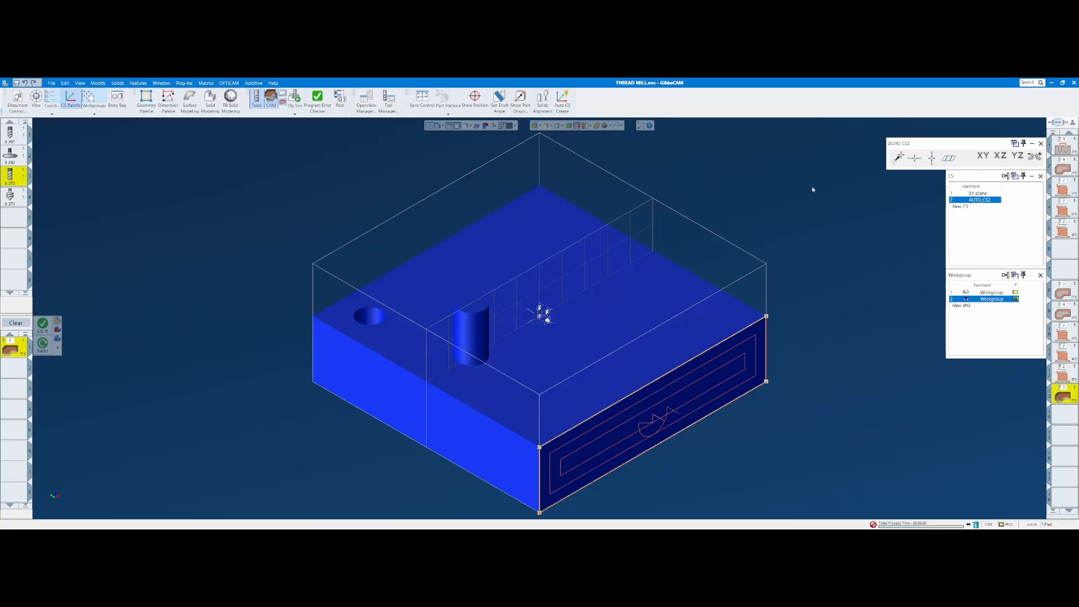
- Activate the XY plane coordinate system and load the second contour operation's process
click(978, 192)
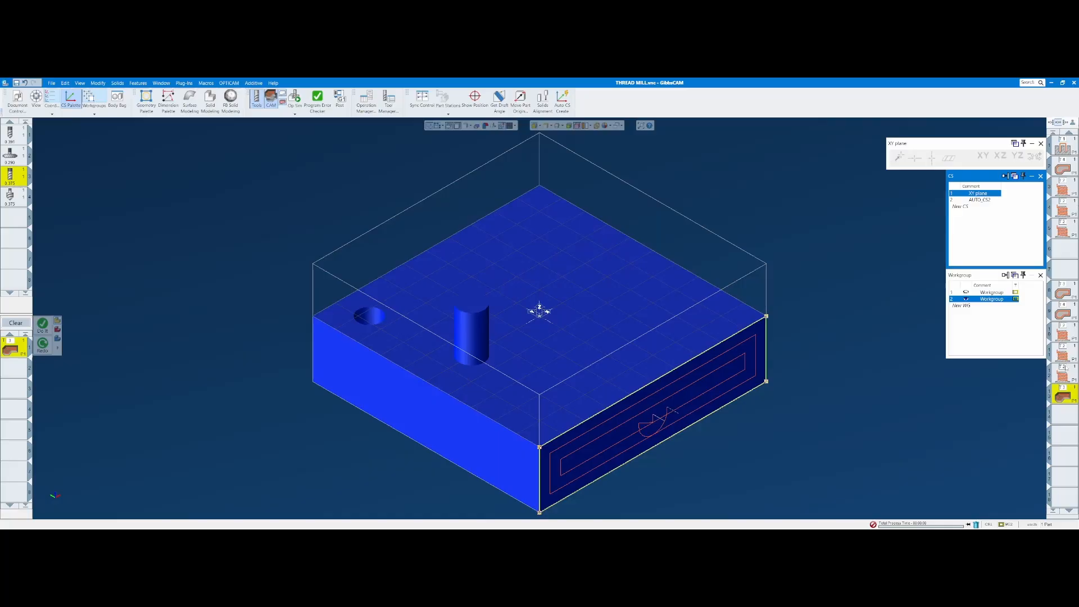
double_click(1064, 311)
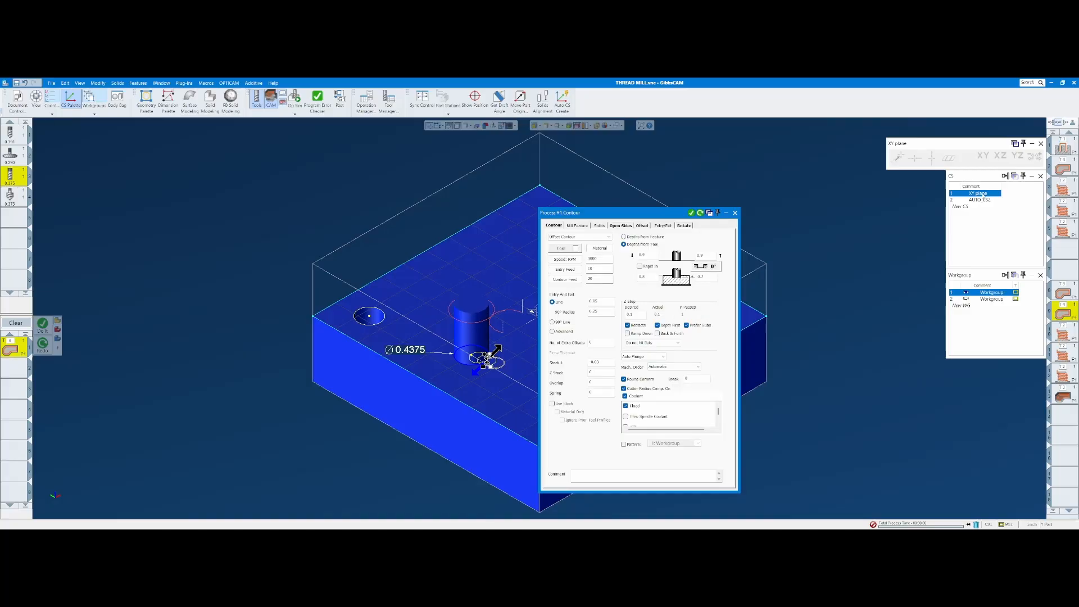
- Move the roughing operation one slot down, load its process, switch to the XY plane, and close and deselect it
drag(1066, 396, 1068, 417)
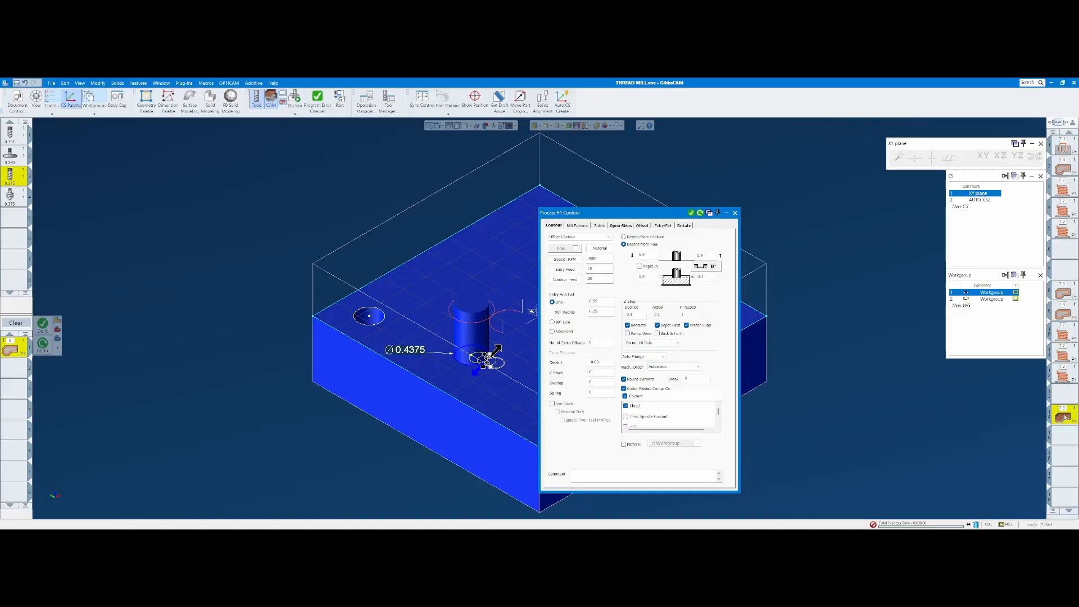
double_click(1067, 417)
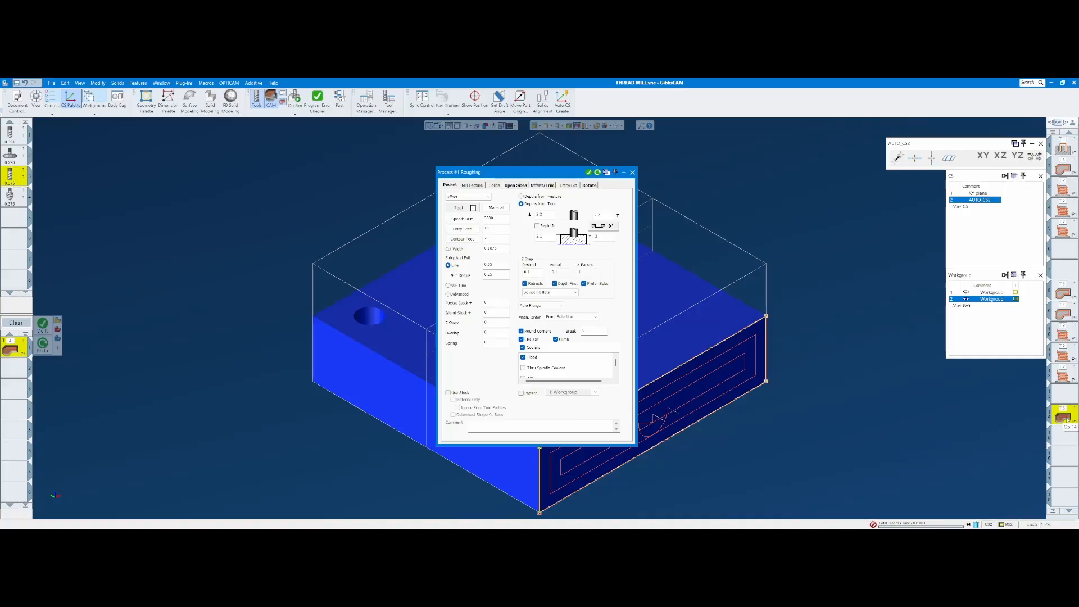
double_click(600, 237)
click(982, 193)
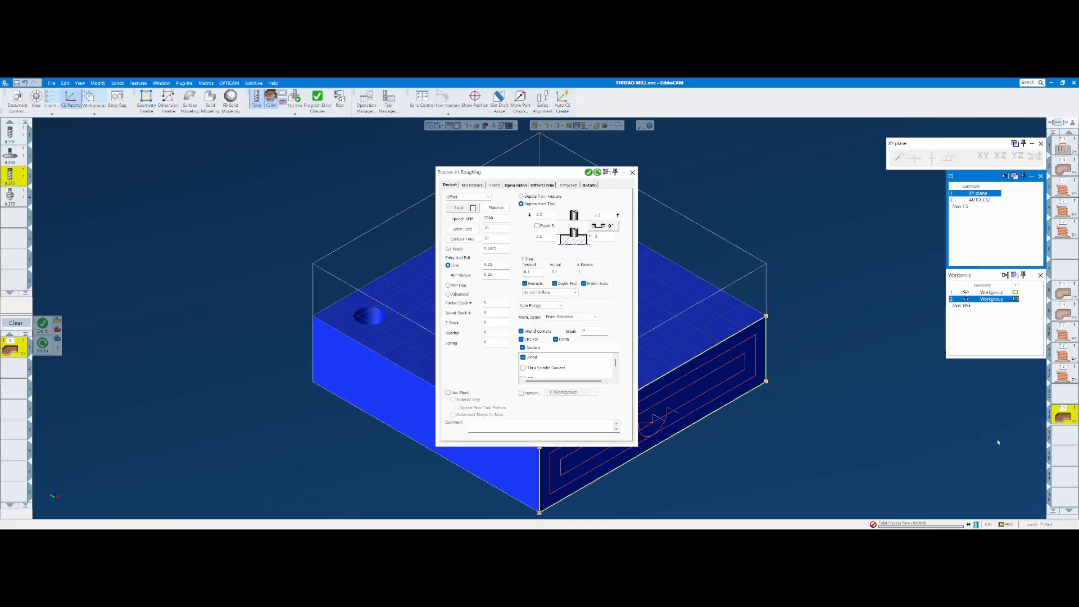
click(632, 172)
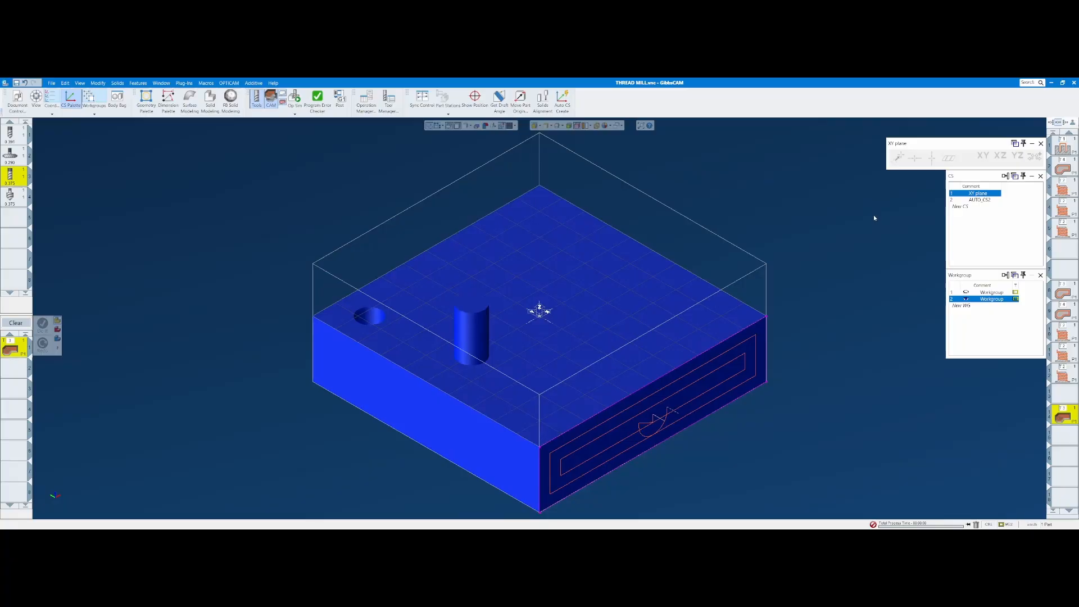
click(1061, 456)
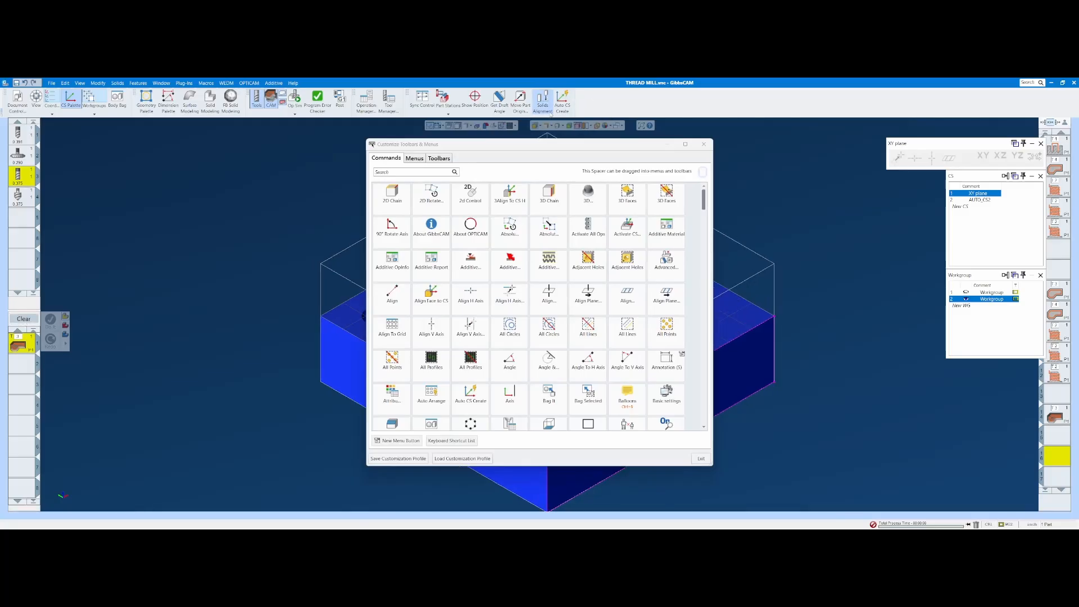
- Remove Auto CS Create, Solids Alignment, Move Part Origin, Get Draft Angle and Show Position from the main toolbar
right_click(559, 110)
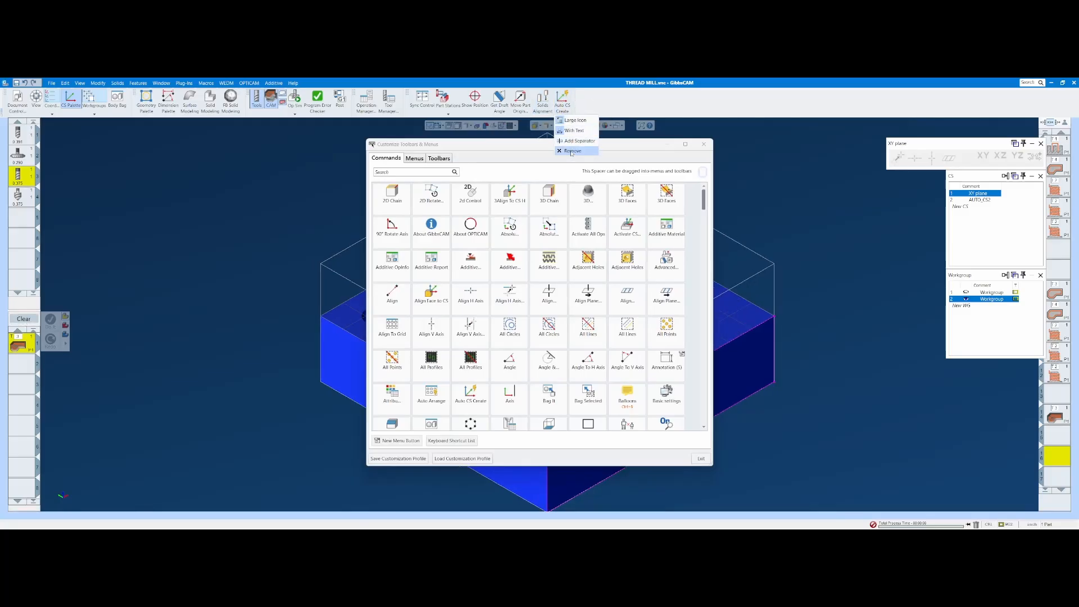
click(572, 151)
right_click(543, 104)
click(549, 150)
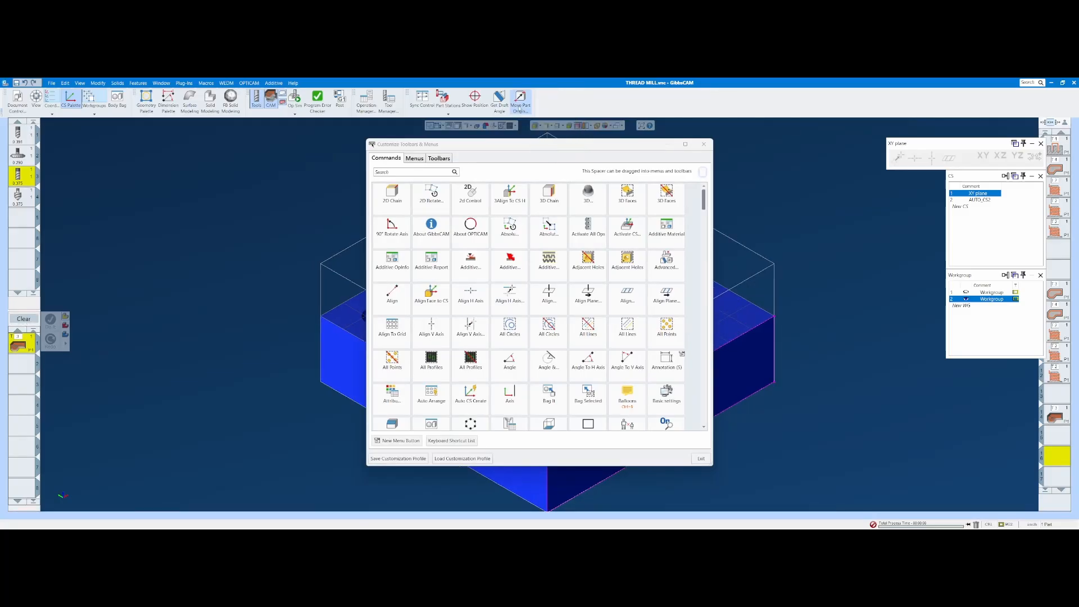
right_click(521, 108)
click(526, 150)
right_click(498, 108)
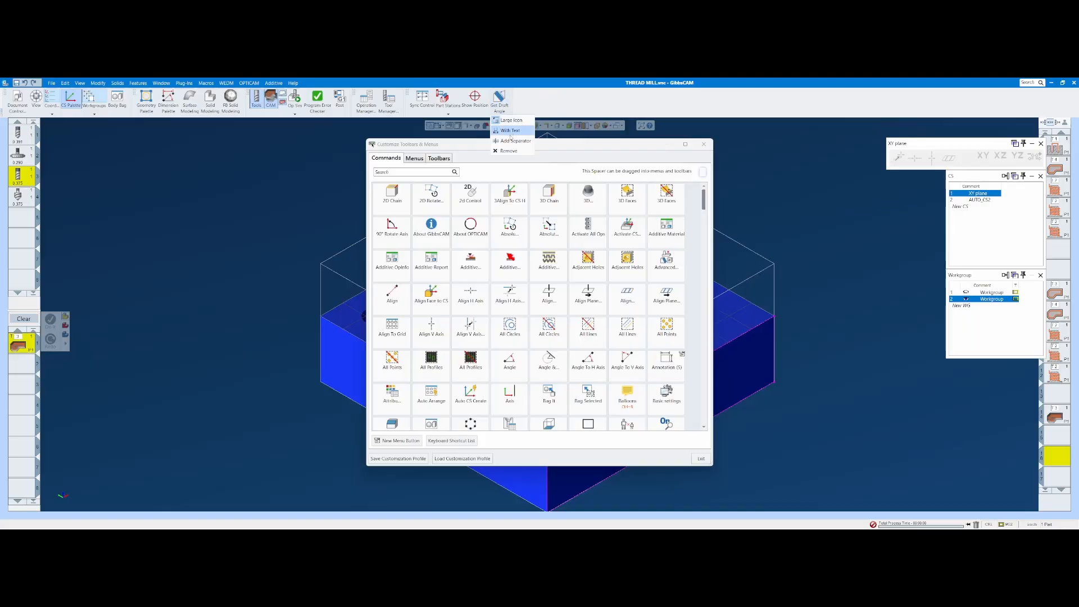
click(508, 151)
right_click(475, 104)
click(482, 151)
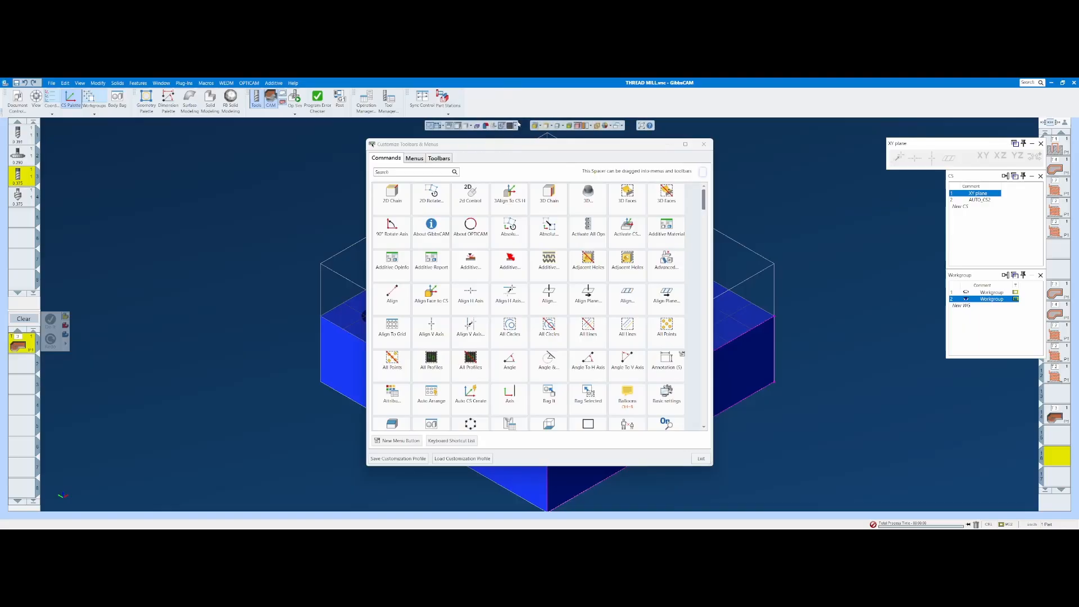
click(704, 144)
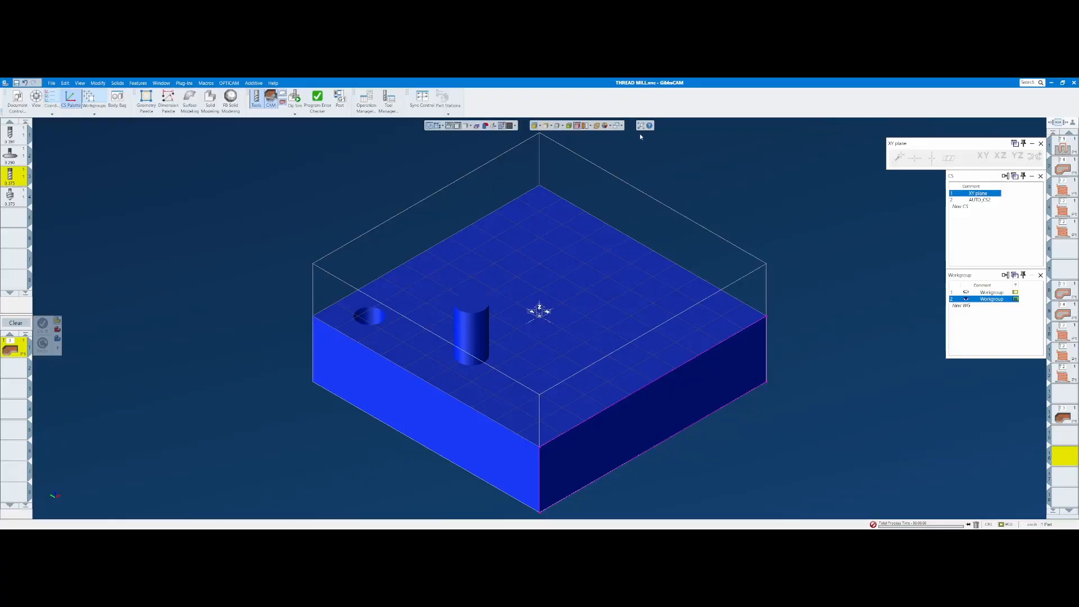
- Reopen toolbar customization, search the commands for "posi", and add Show Position to the toolbar after Part Stations
right_click(728, 110)
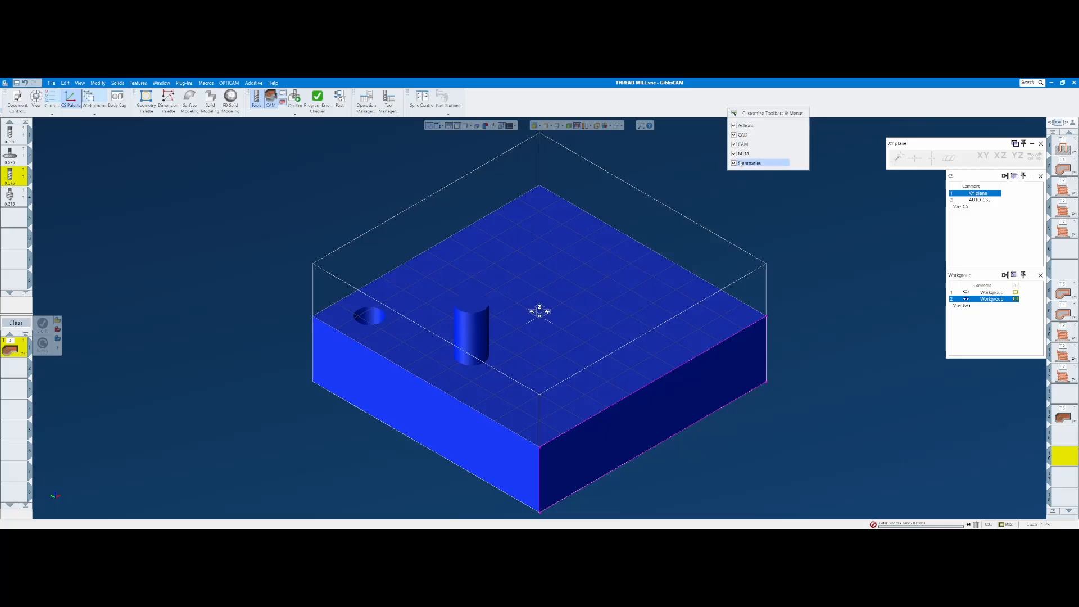
click(773, 115)
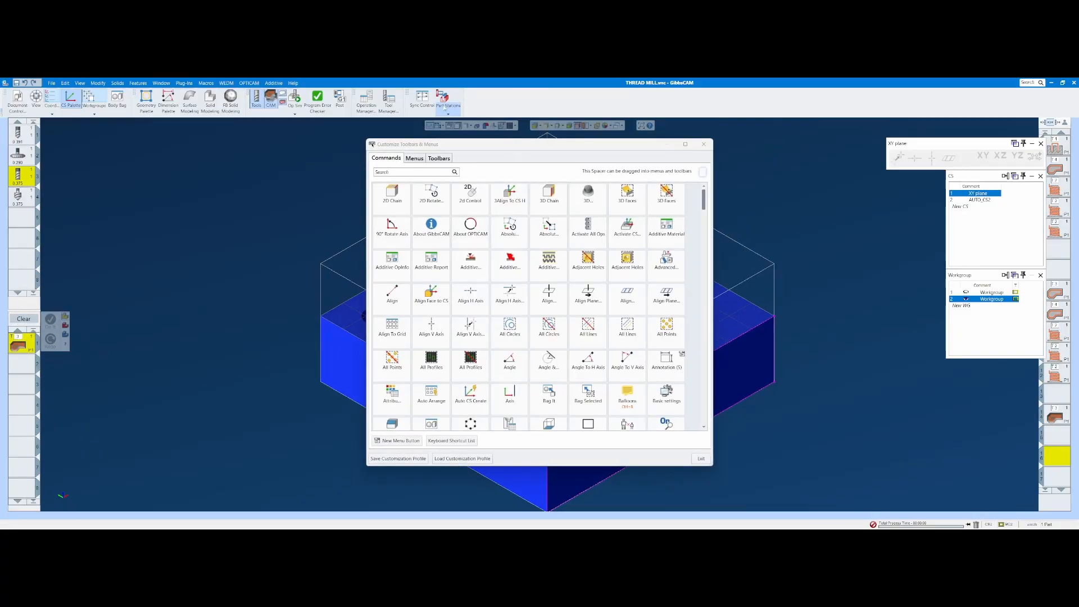
click(452, 108)
click(608, 111)
click(418, 172)
text(posi)
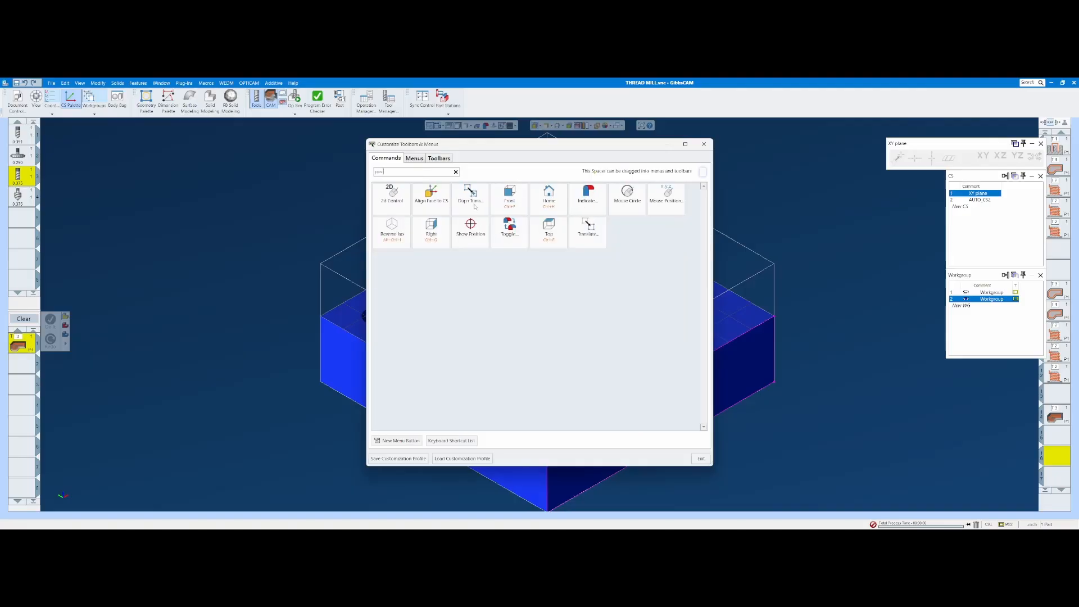
drag(470, 235, 473, 101)
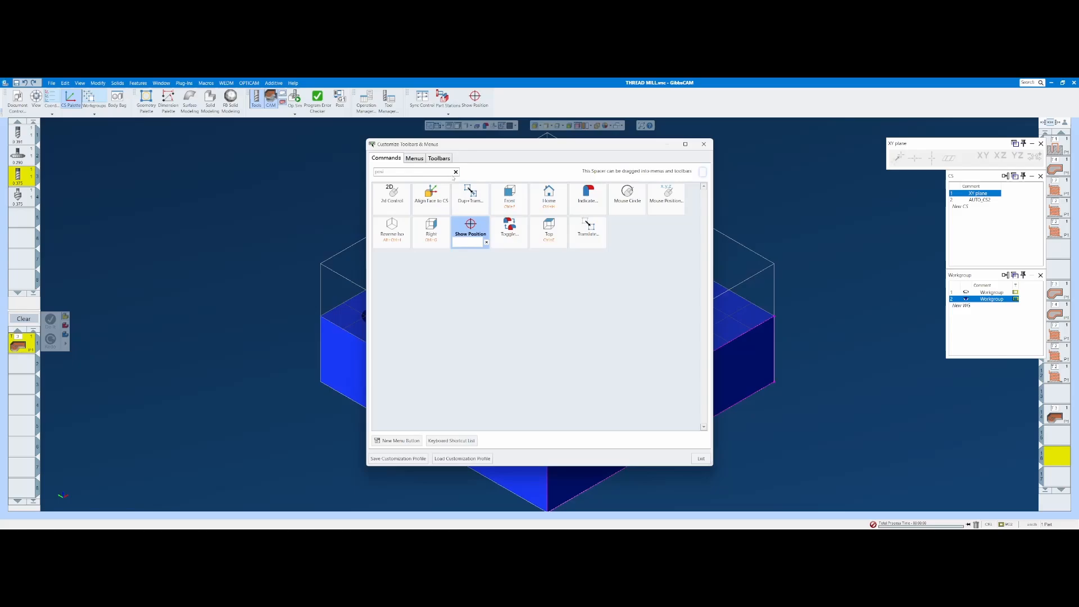
- Add Solids Alignment to the toolbar after Show Position and insert Move Part Origin between them
click(456, 172)
text(solid)
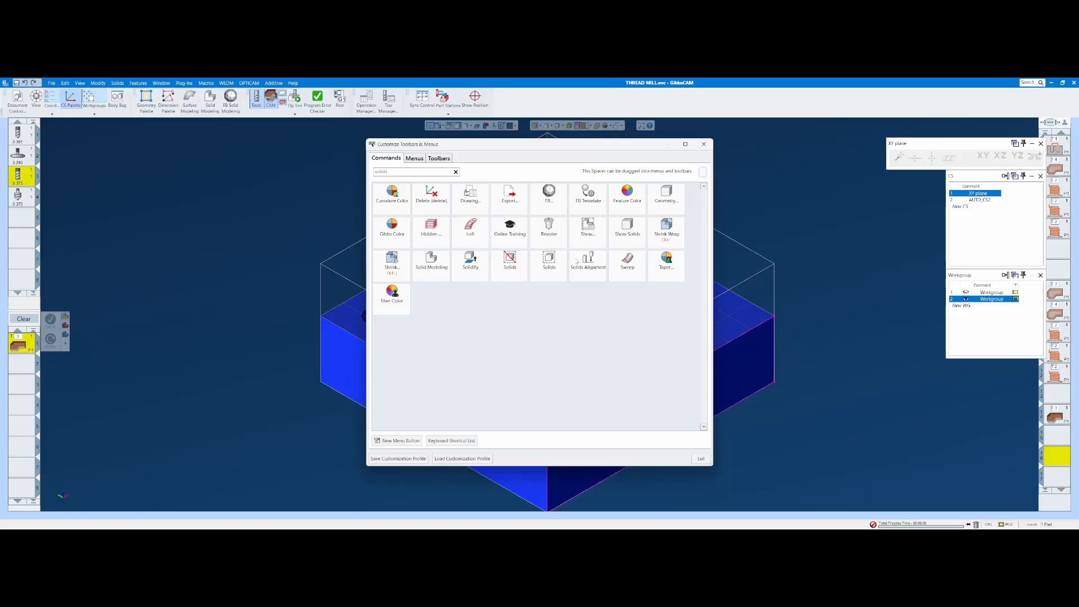
drag(588, 259, 501, 101)
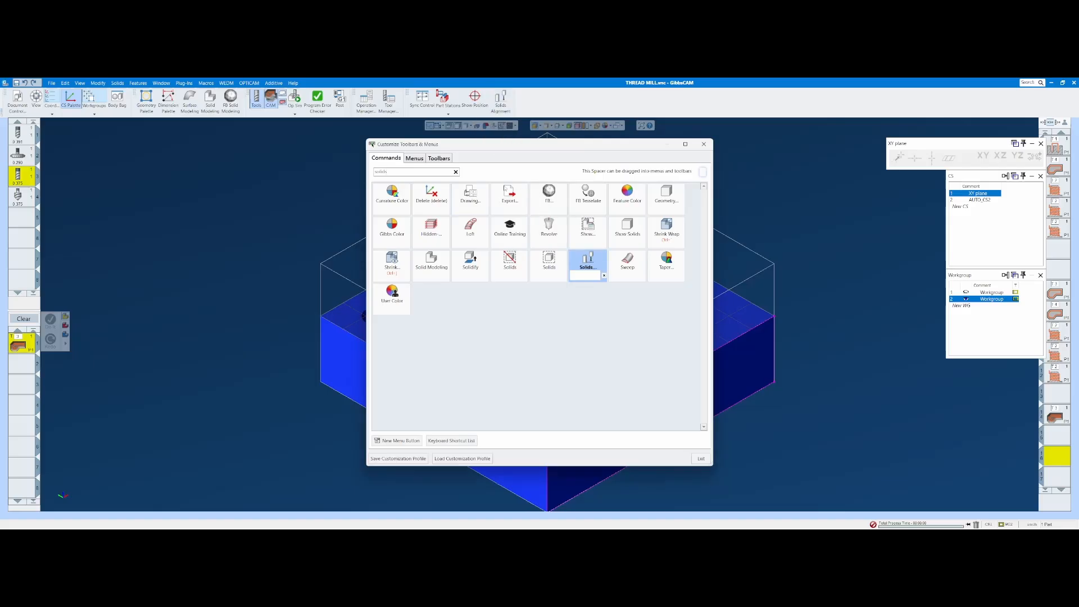
click(456, 172)
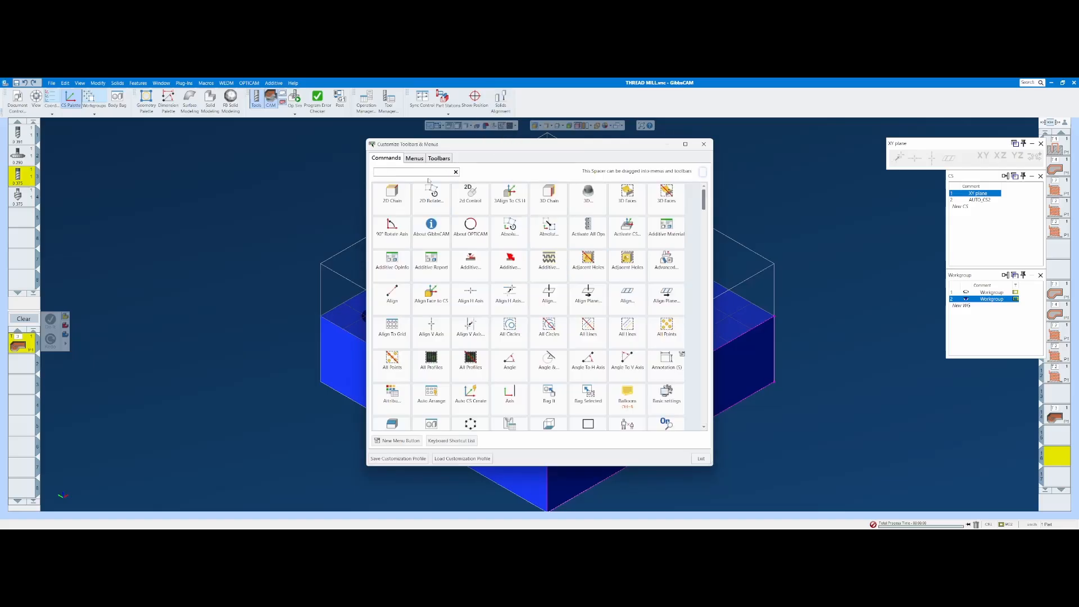
text(move)
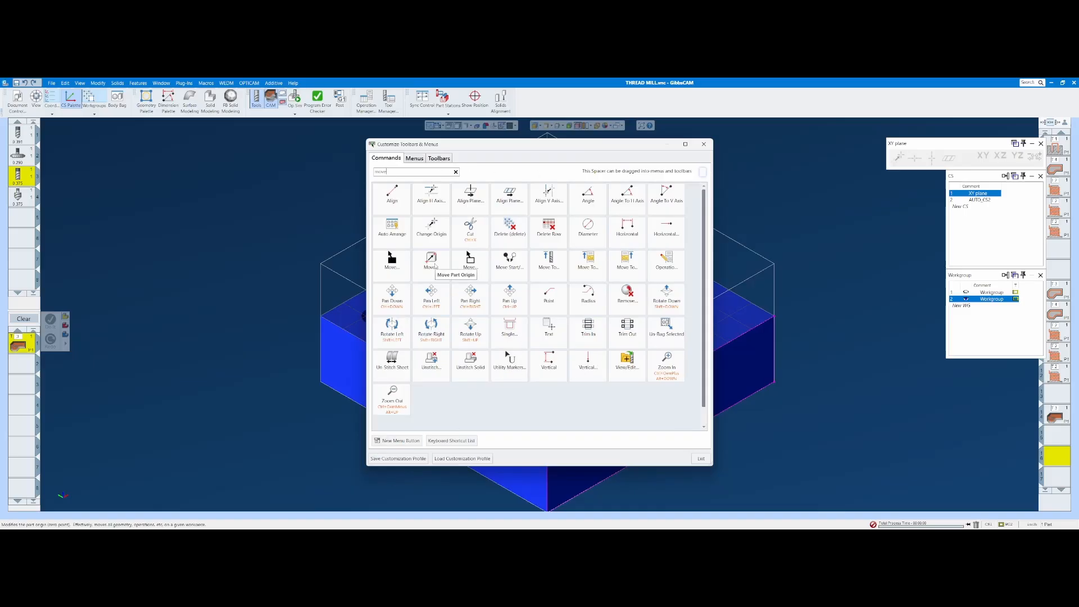
drag(435, 265, 499, 100)
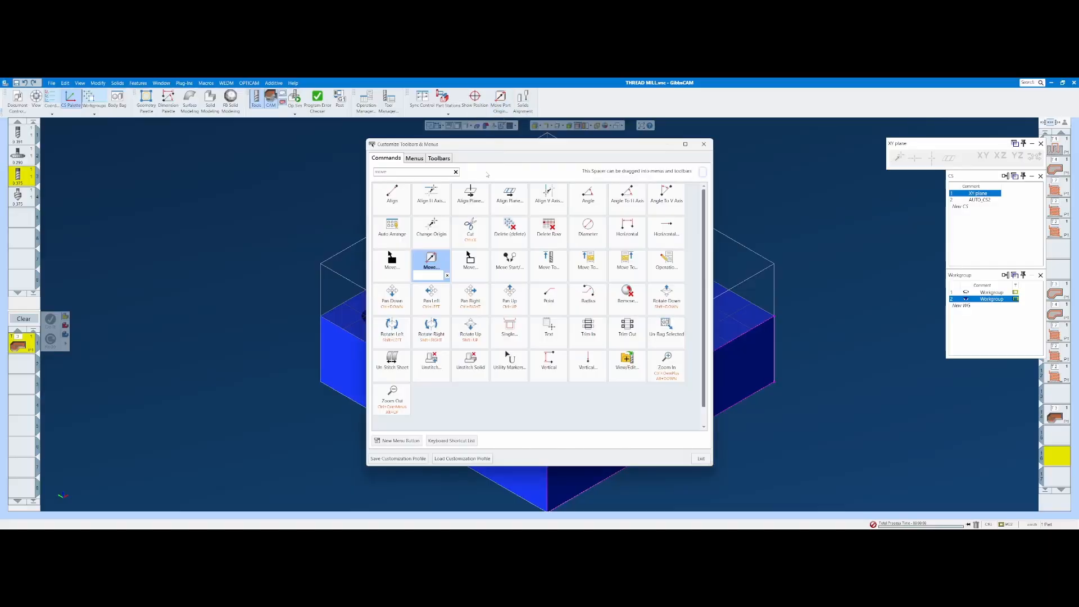
- Insert Get Draft Angle before Solids Alignment, add Auto CS Create at the toolbar's end, and finish customizing
click(456, 172)
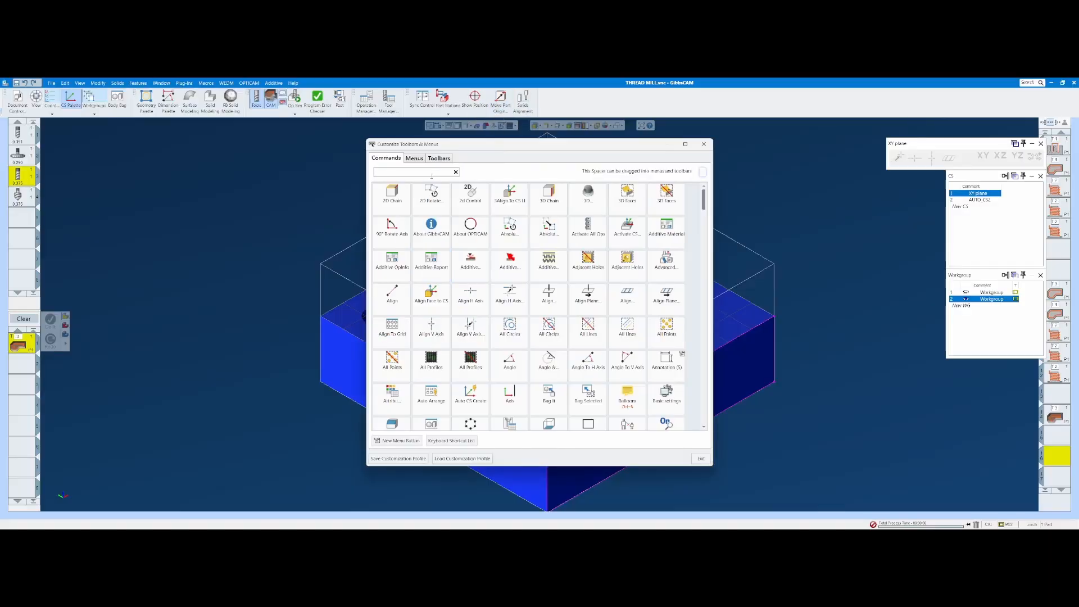
text(get)
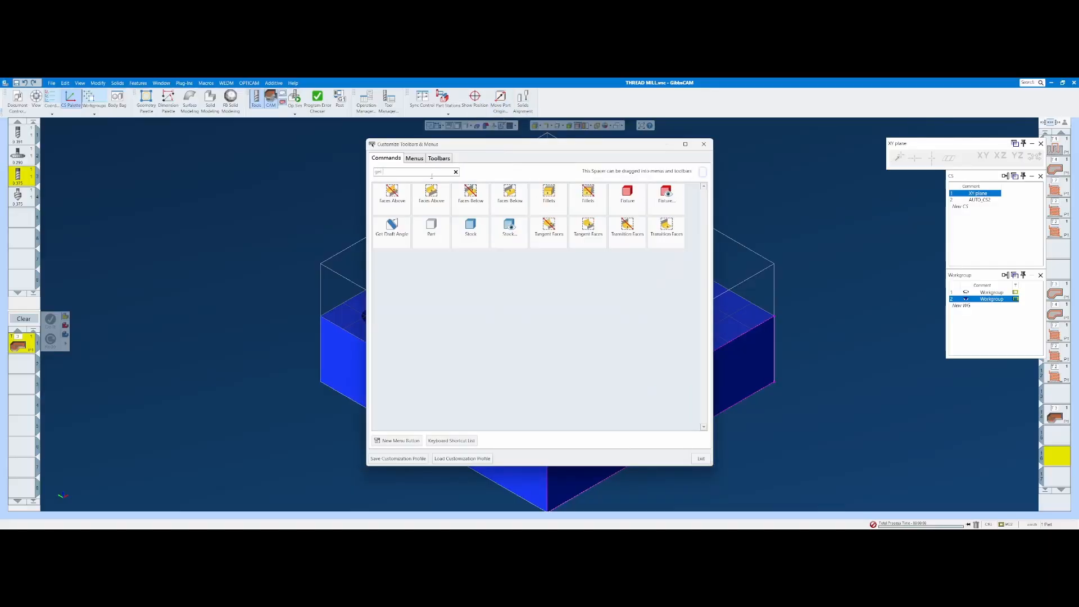
text( dr)
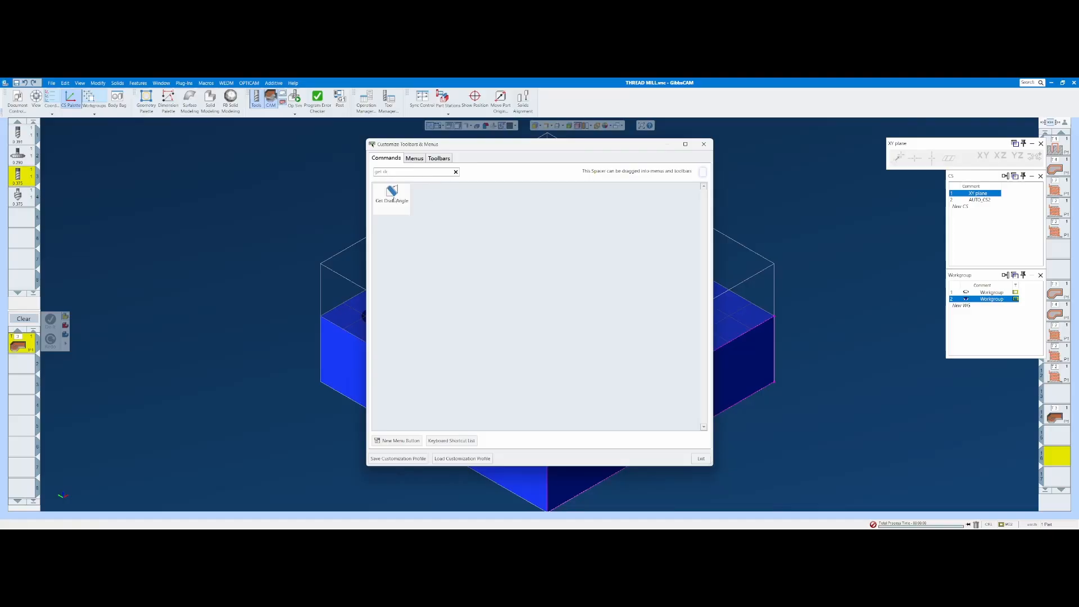
drag(394, 199, 523, 104)
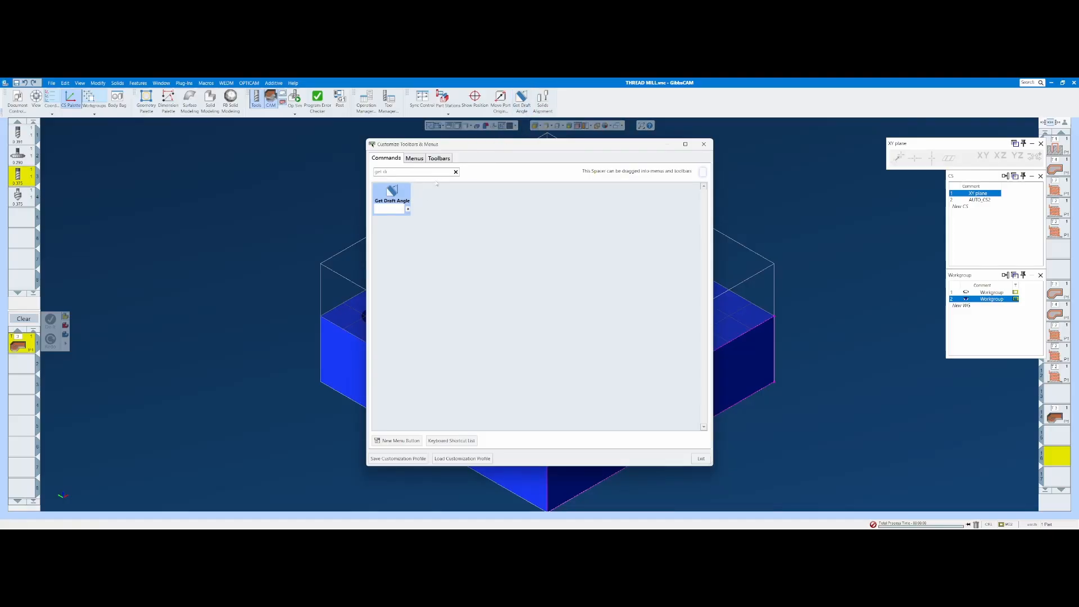
click(456, 171)
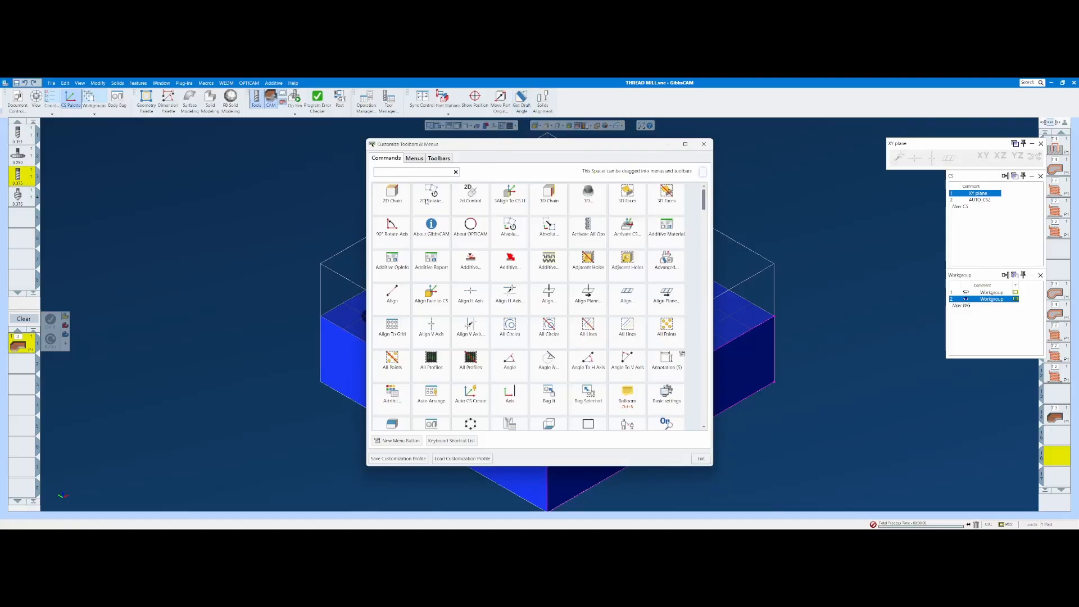
text(auto)
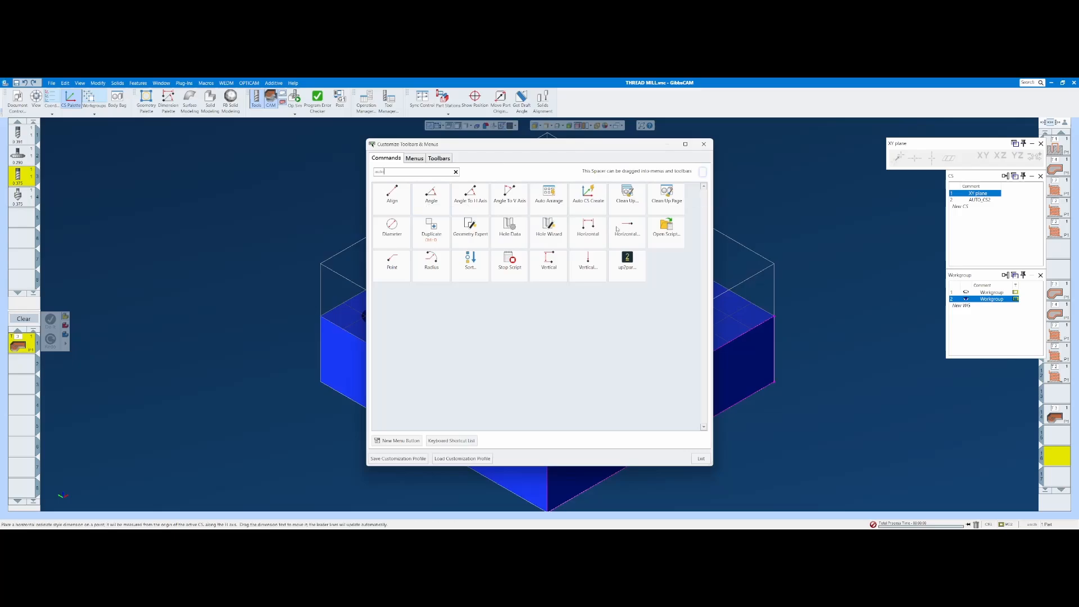
drag(588, 194, 561, 105)
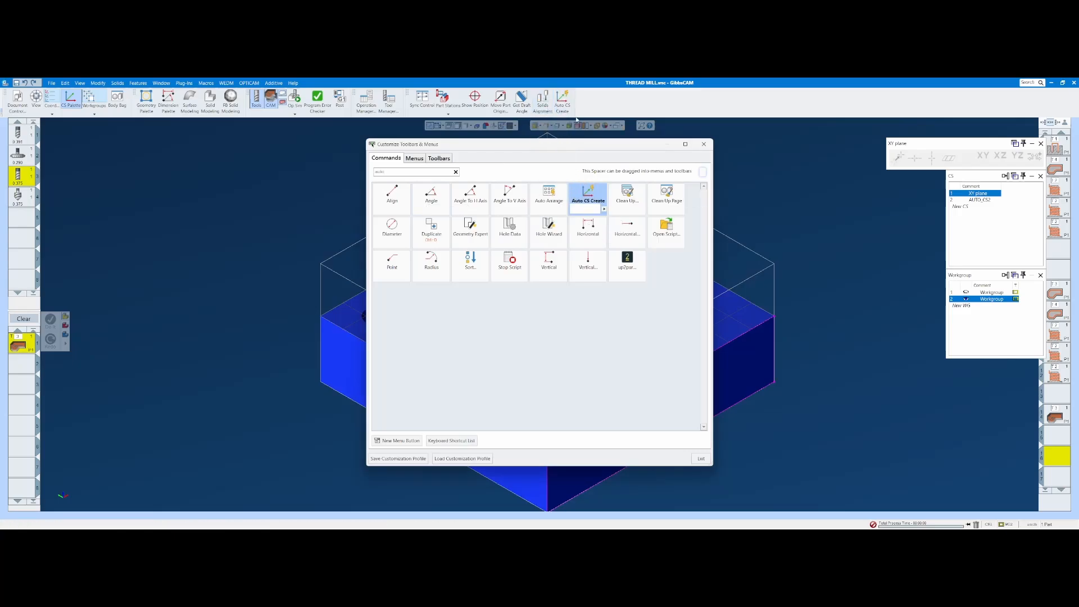
click(704, 145)
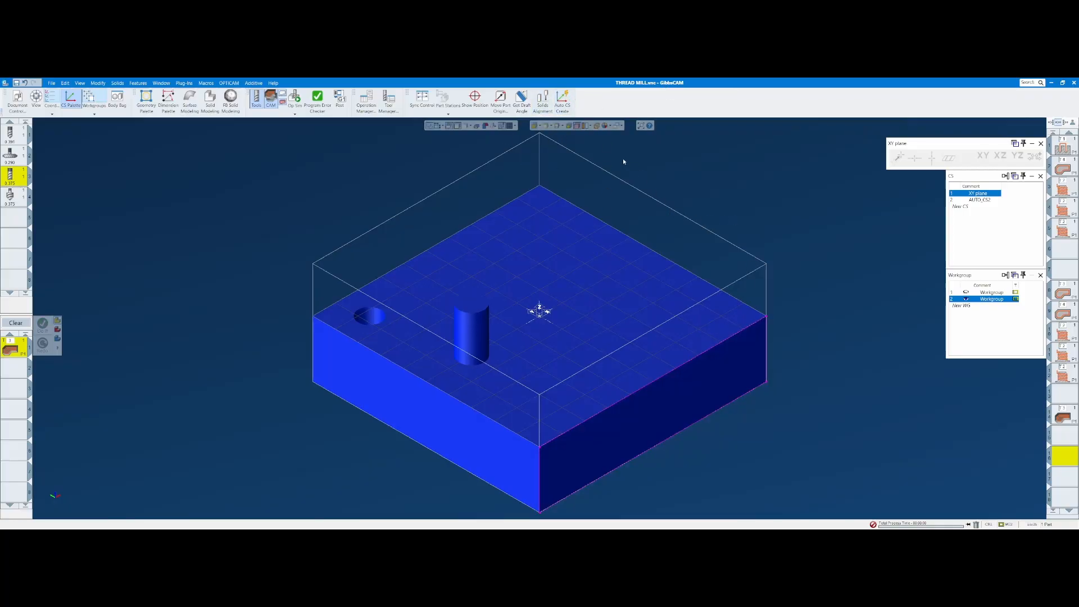
- Check the draft angle of the block's top face with Get Draft Angle
click(522, 100)
click(629, 326)
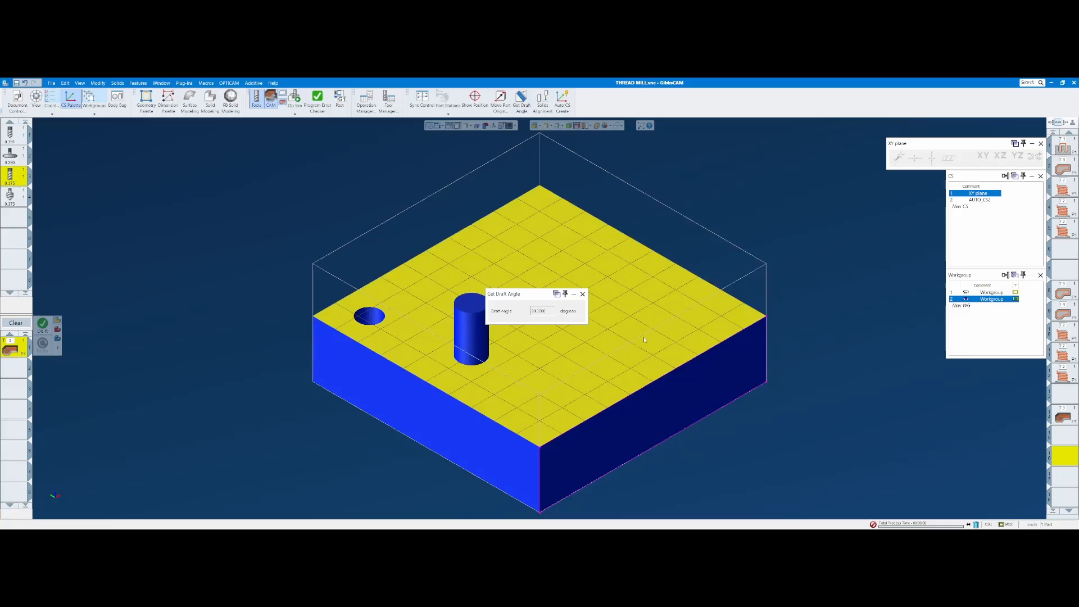
- Check the draft angle of the block's front side face and close the draft angle tool
click(488, 442)
click(635, 298)
key(Return)
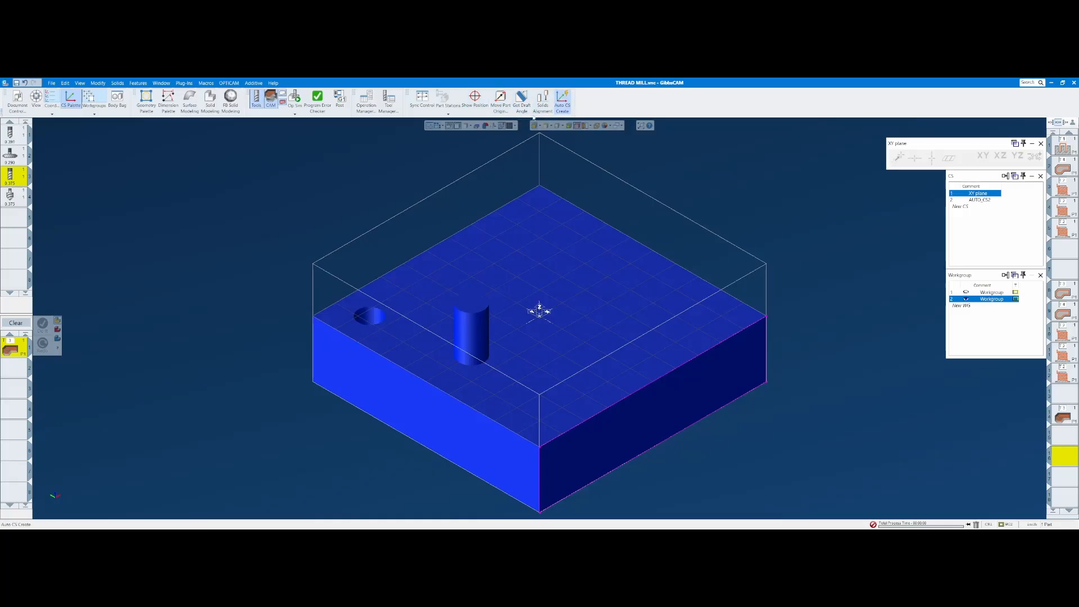
- Save the part, and save the customization profile as abc.cui in Documents, replacing the existing file
click(51, 82)
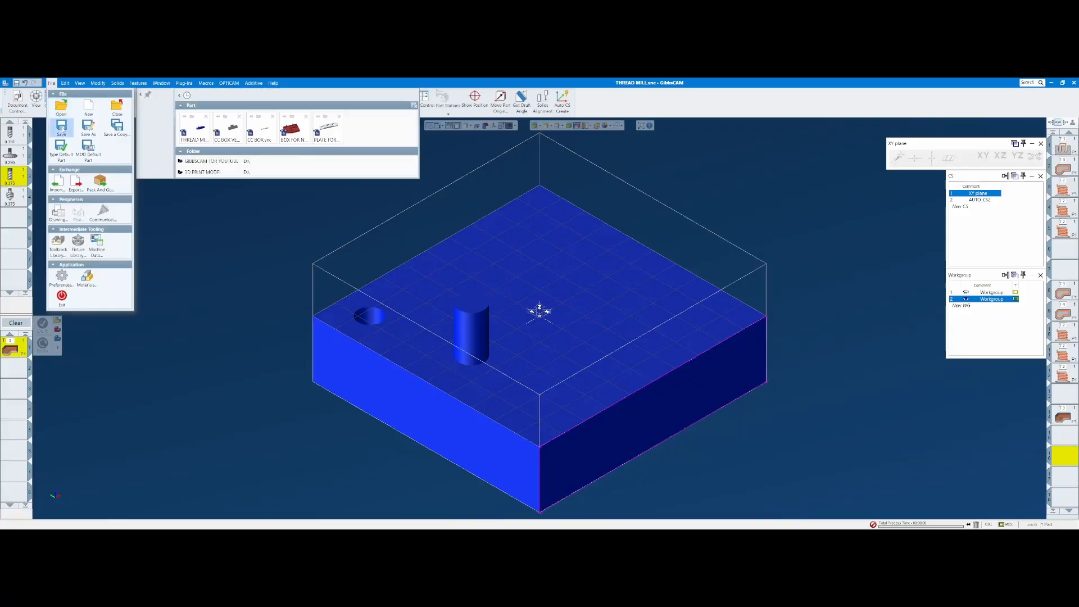
click(61, 129)
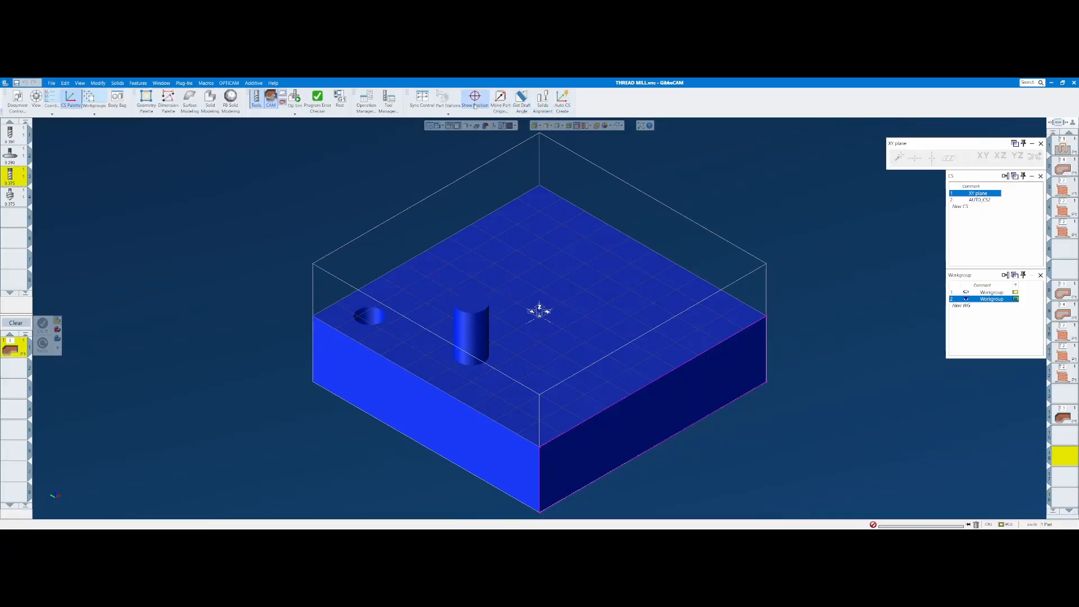
right_click(606, 103)
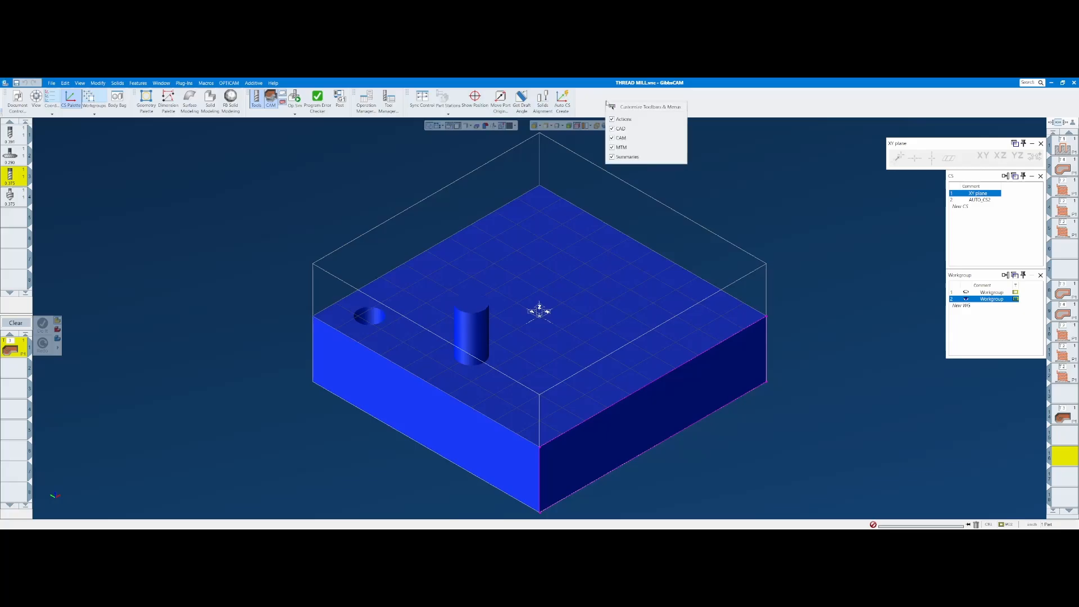
click(647, 107)
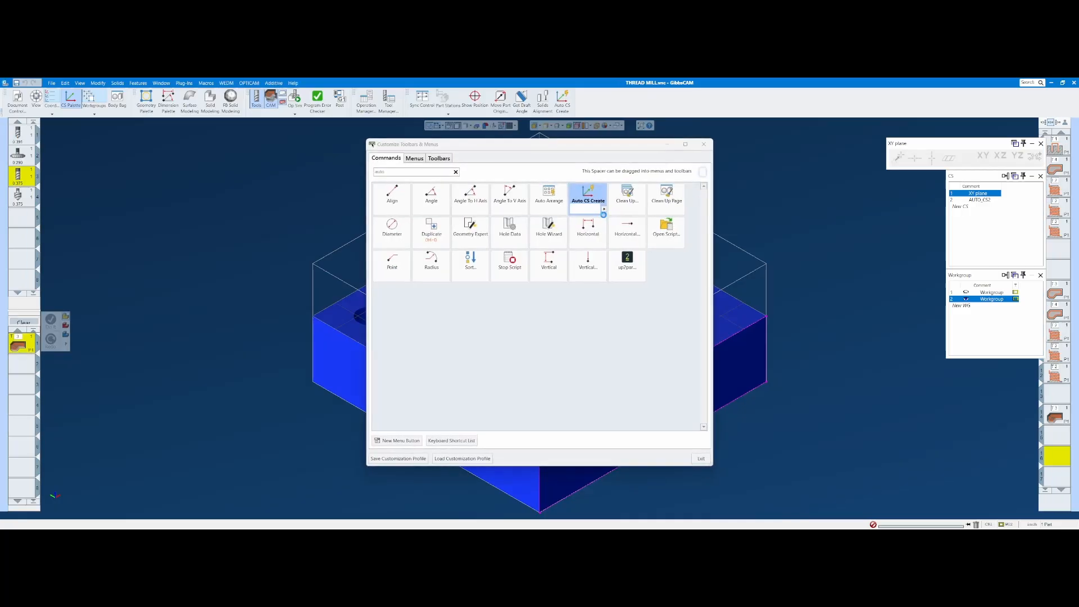
click(396, 460)
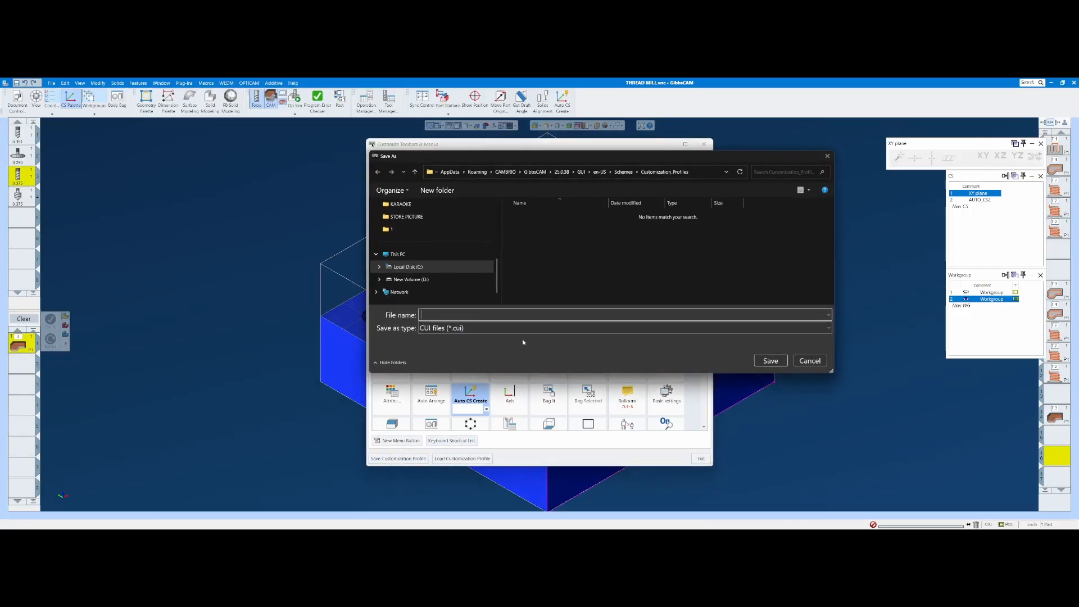
scroll(418, 227, up, 5)
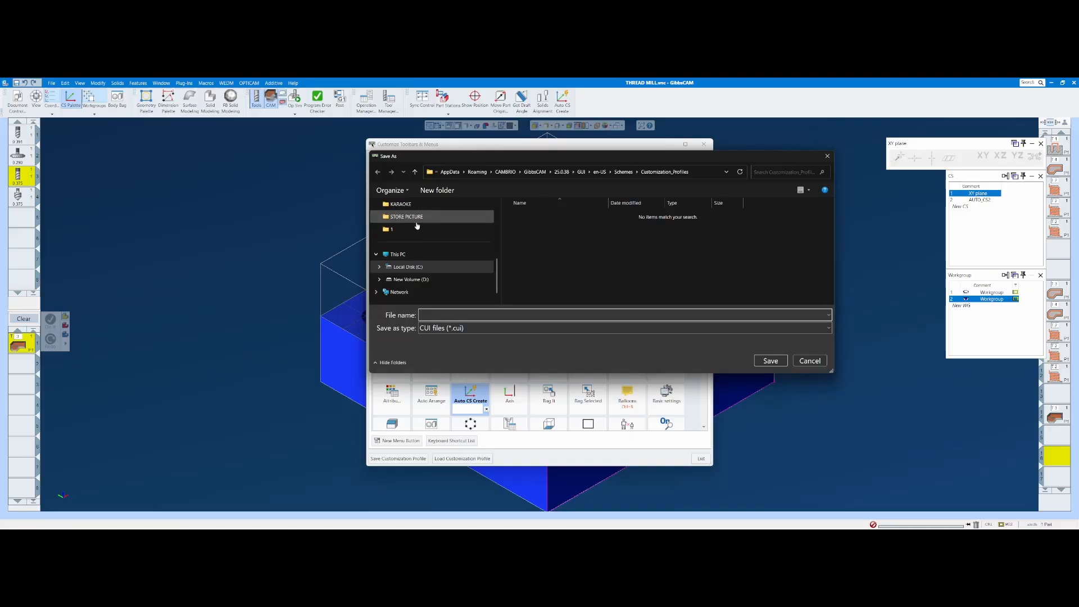
click(416, 282)
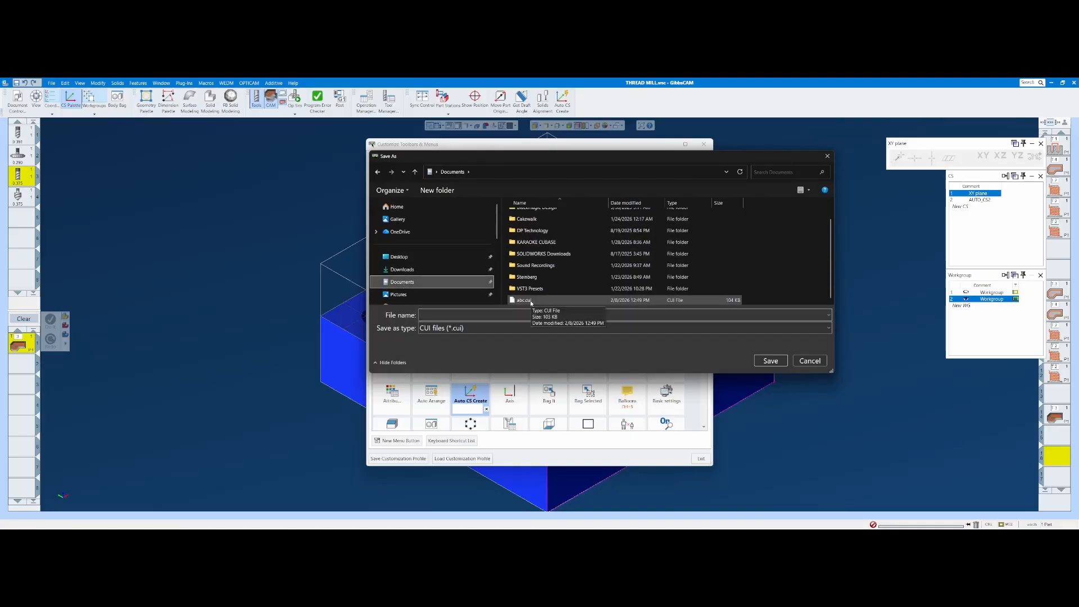
click(531, 300)
click(770, 361)
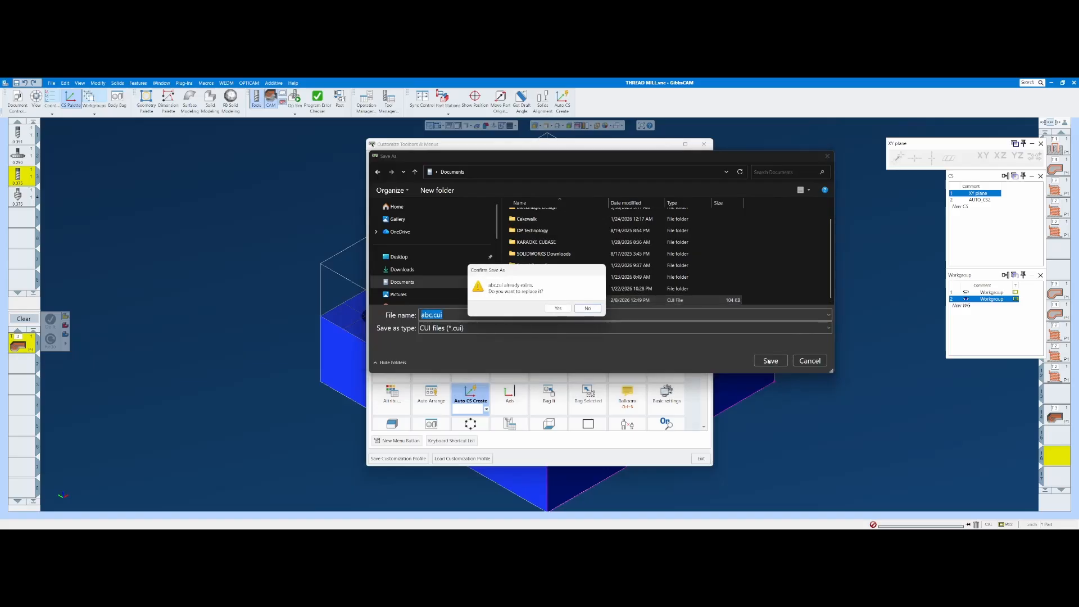
click(558, 308)
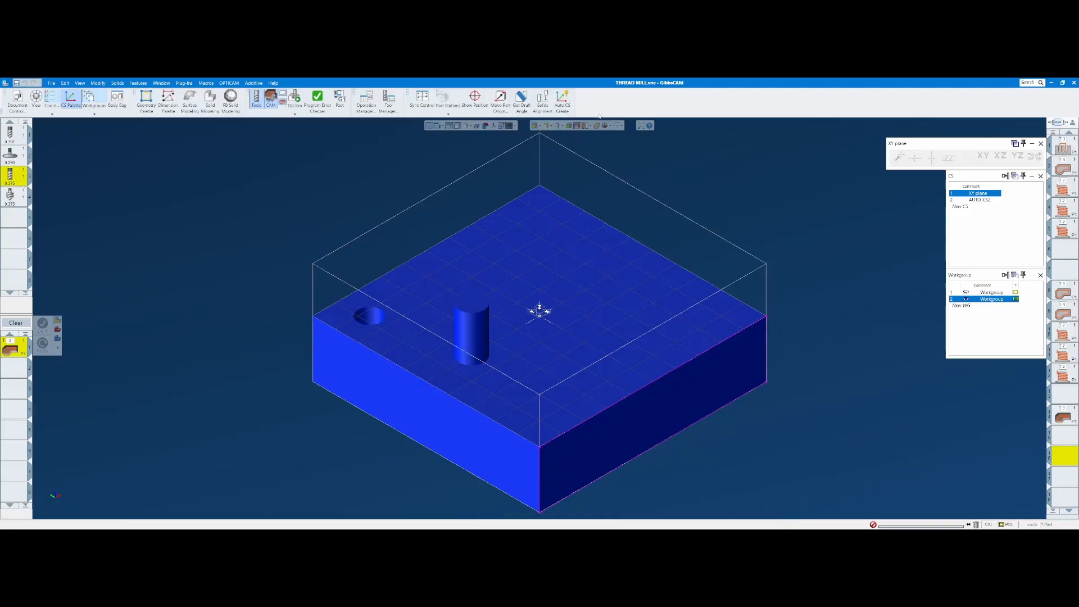
- Remove Auto CS Create, Solids Alignment, Get Draft Angle, Move Part Origin and Show Position from the toolbar, and finish customizing
right_click(651, 92)
click(665, 97)
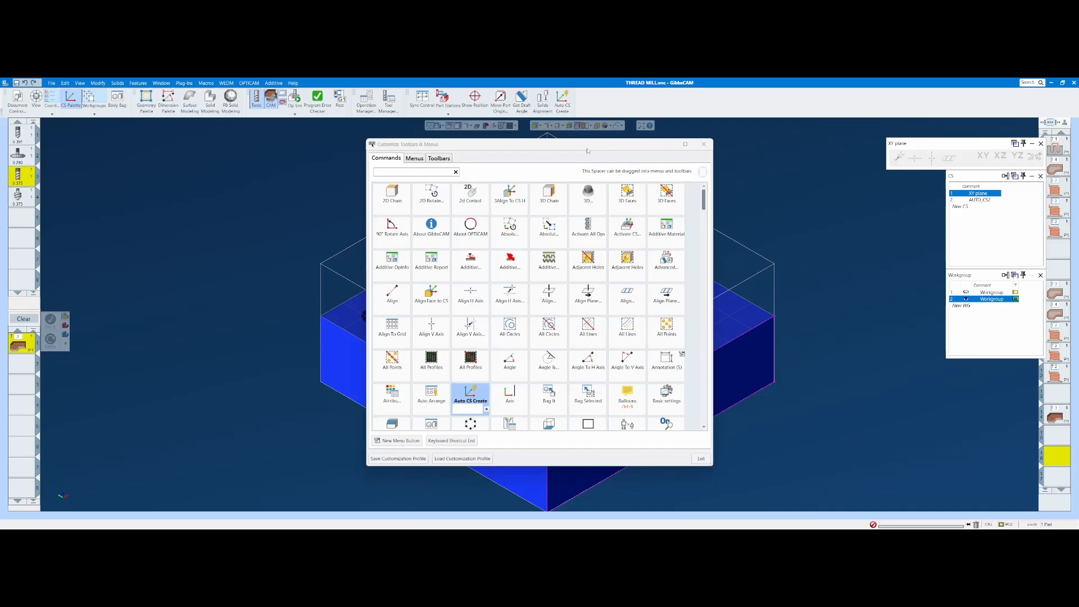
right_click(562, 106)
click(570, 150)
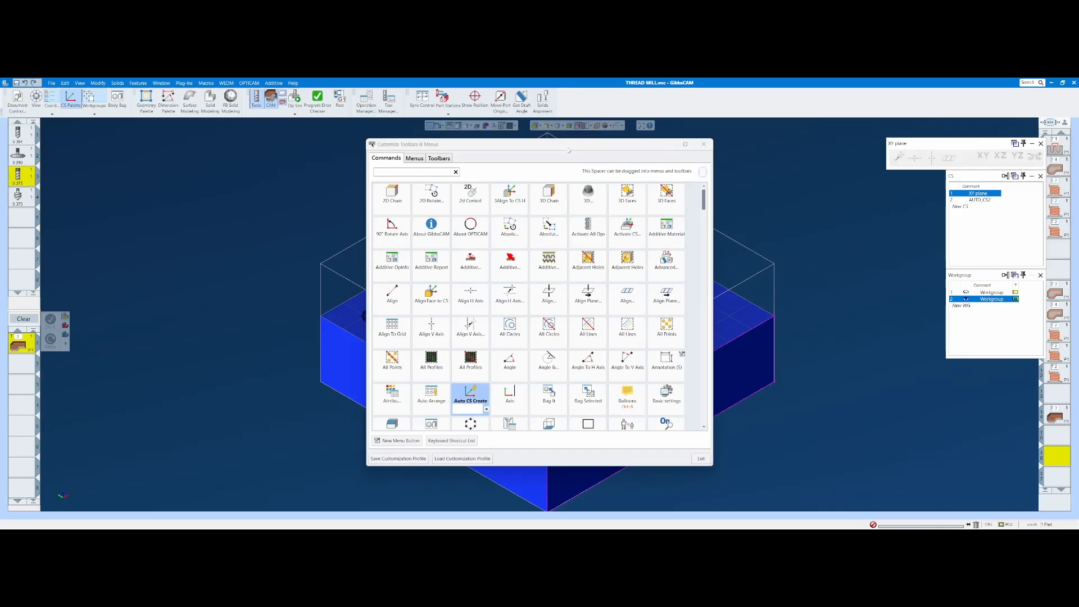
right_click(548, 103)
click(554, 151)
right_click(522, 102)
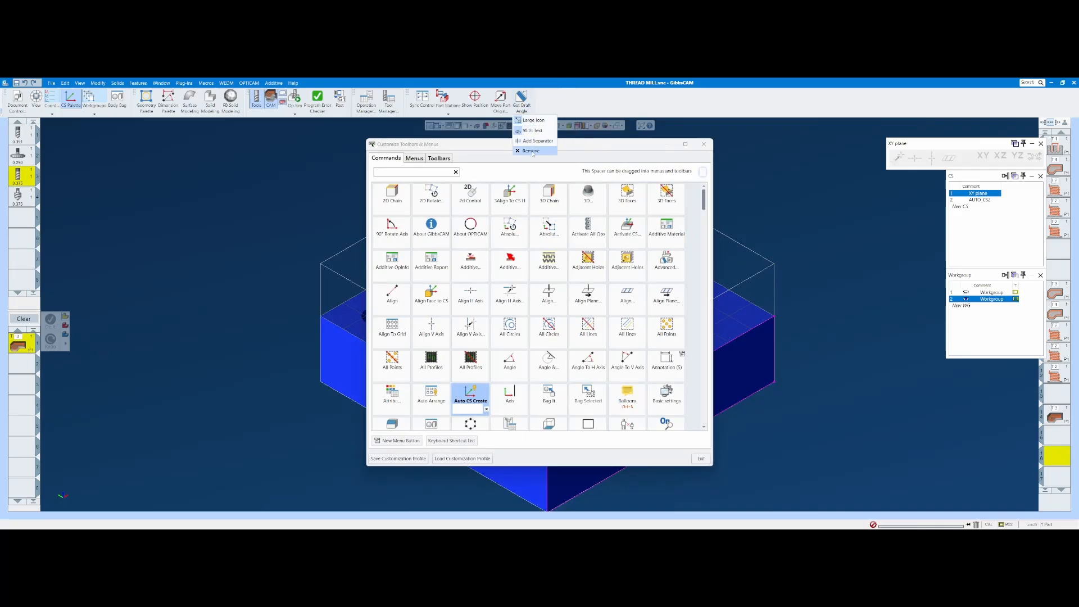
click(532, 150)
right_click(500, 102)
click(509, 151)
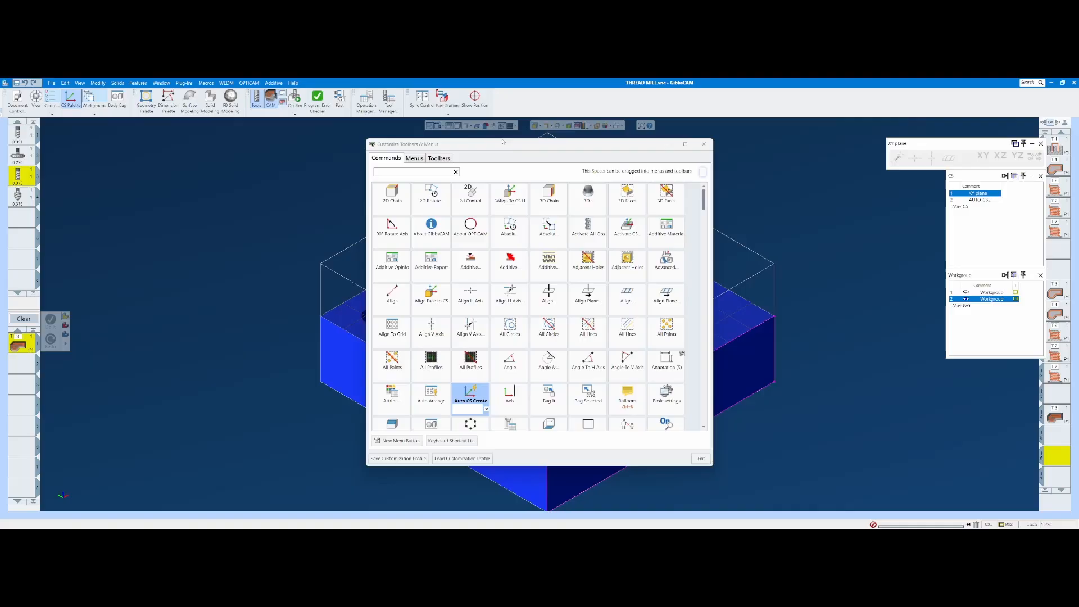
right_click(481, 105)
click(500, 145)
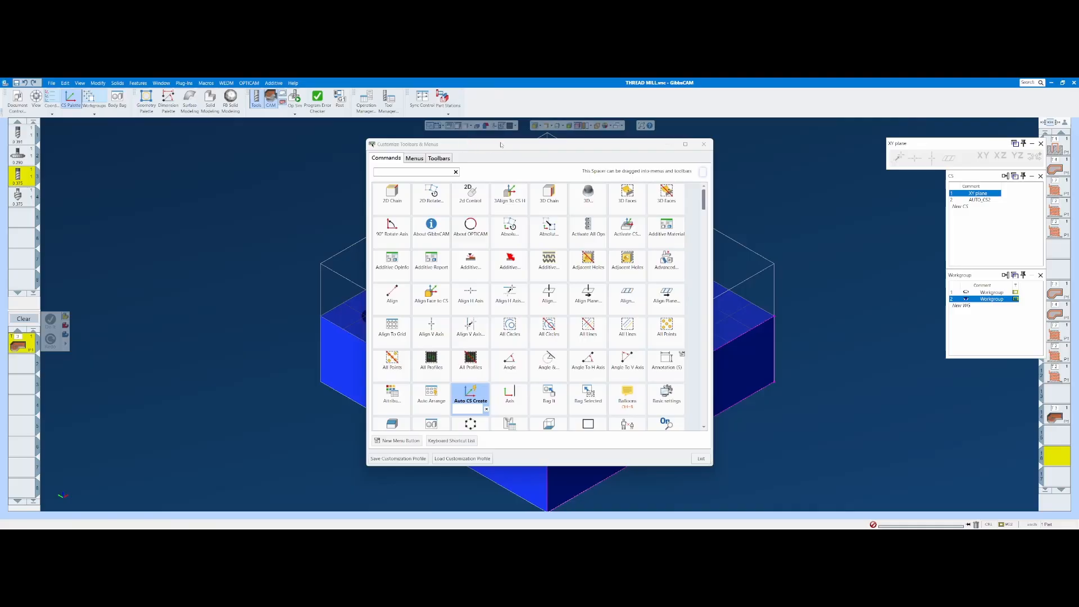
click(704, 144)
right_click(731, 104)
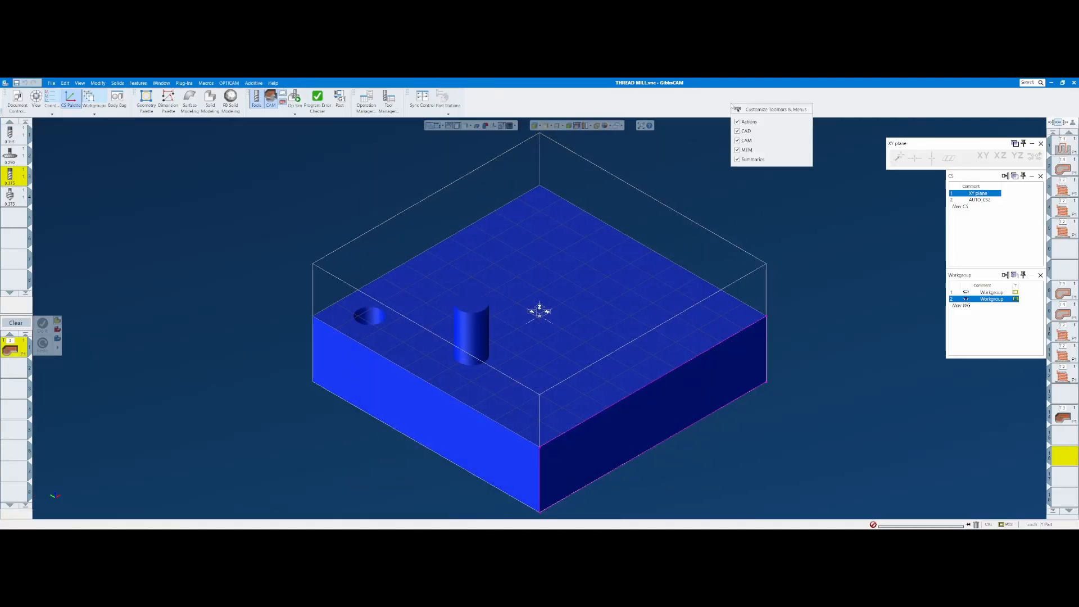
click(772, 215)
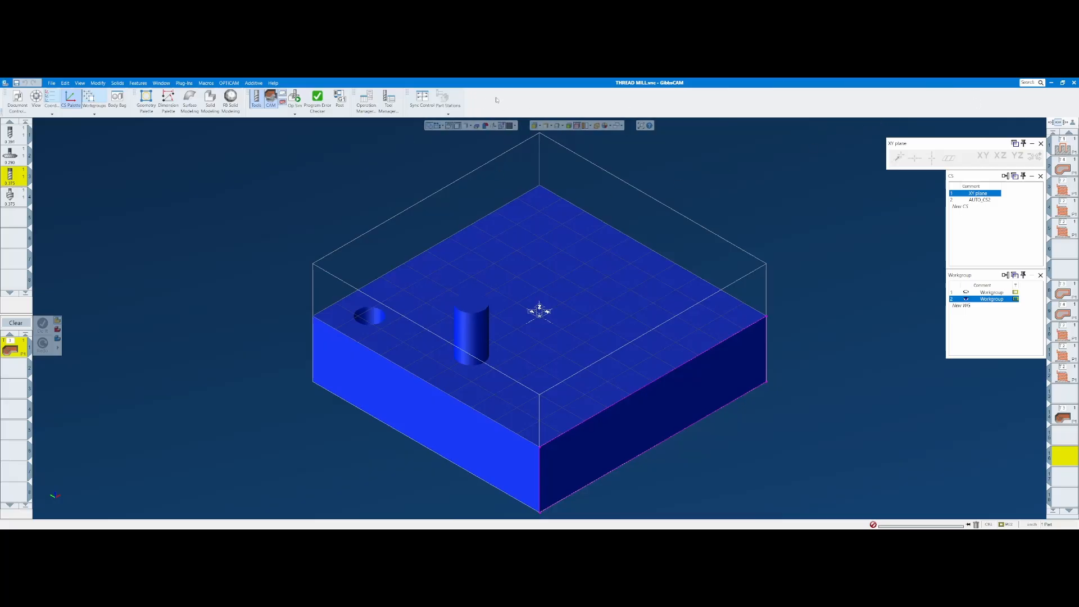
right_click(725, 91)
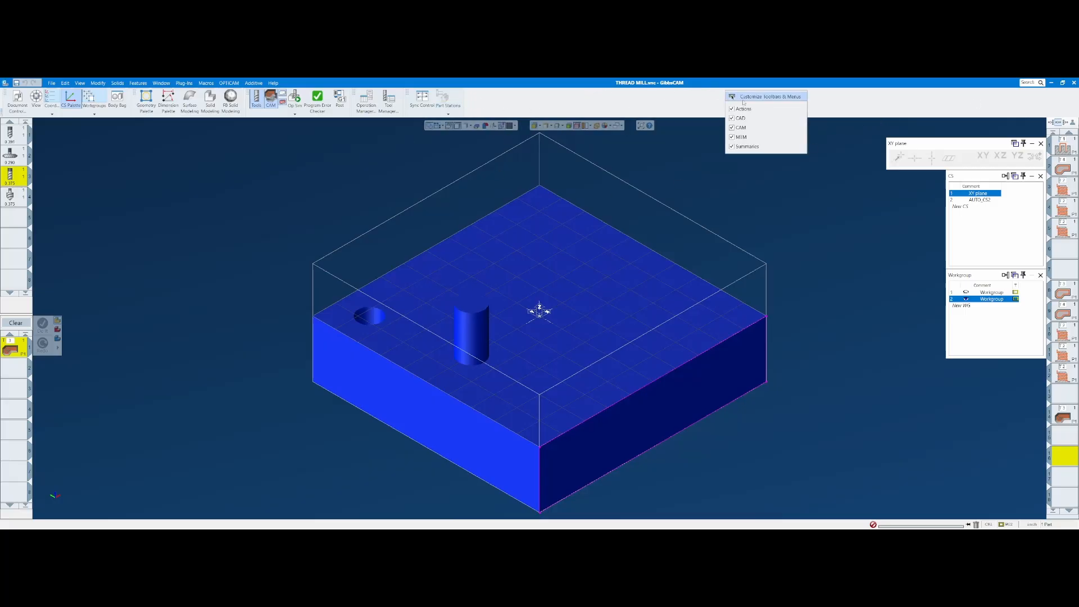
click(761, 98)
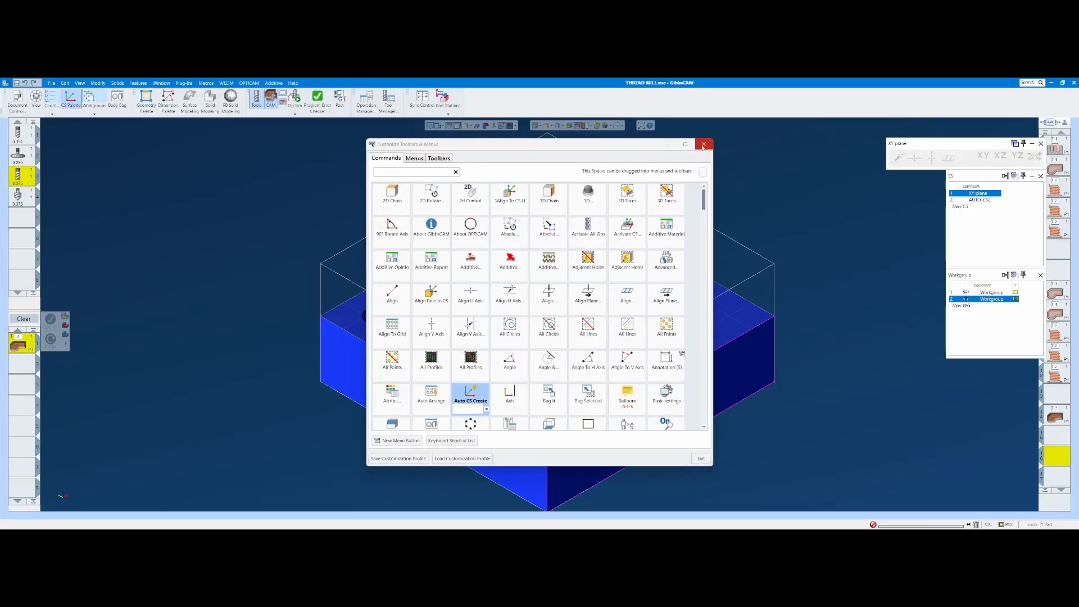
click(704, 144)
right_click(752, 99)
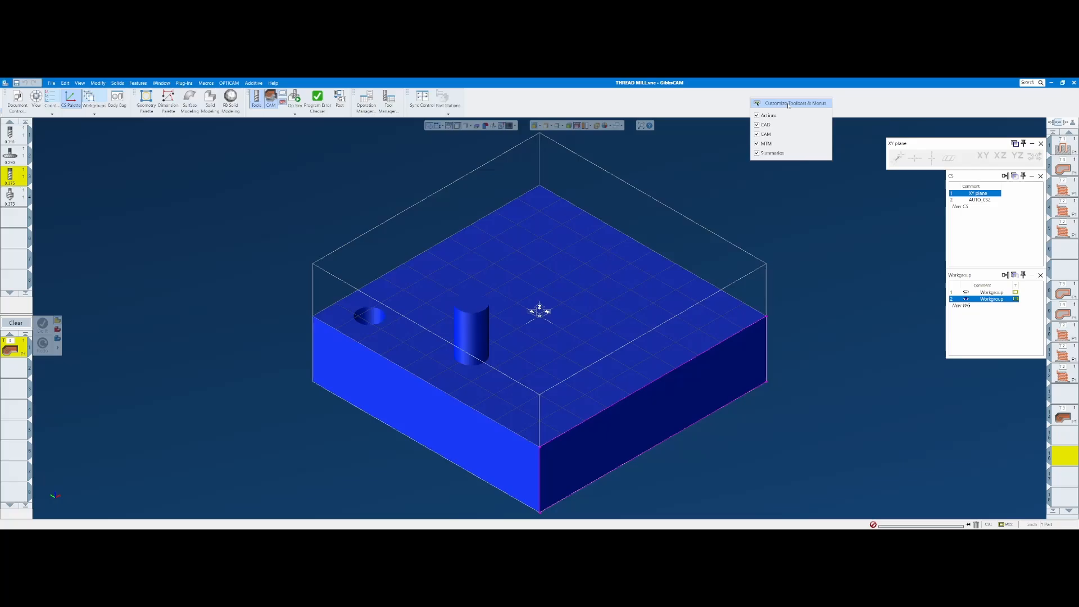
- Reopen toolbar customization, load the profile abc.cui from Documents to restore the custom toolbar commands, and finish customizing
right_click(708, 107)
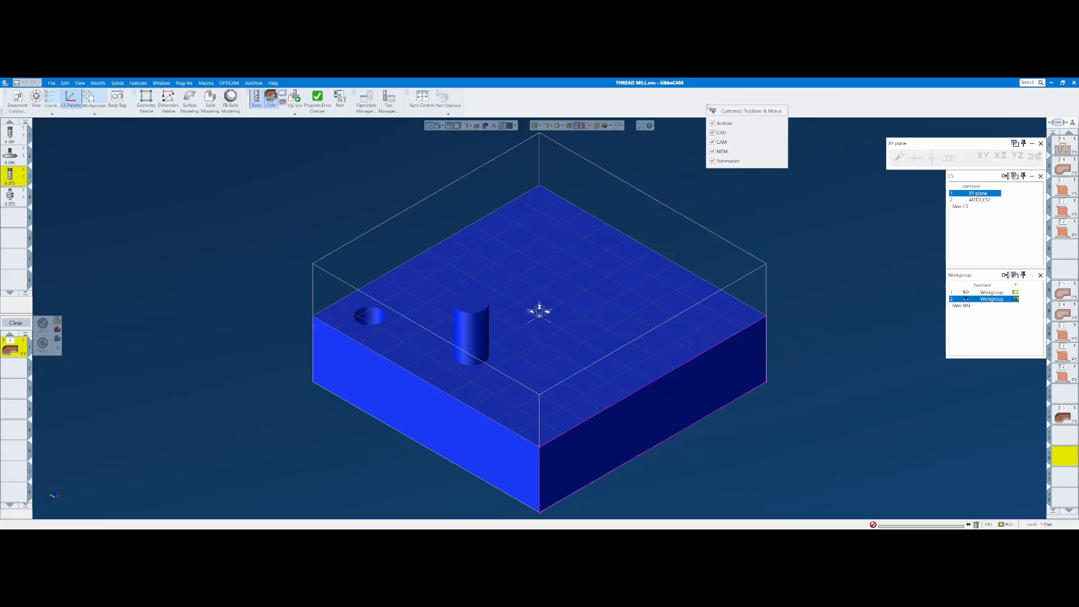
click(752, 114)
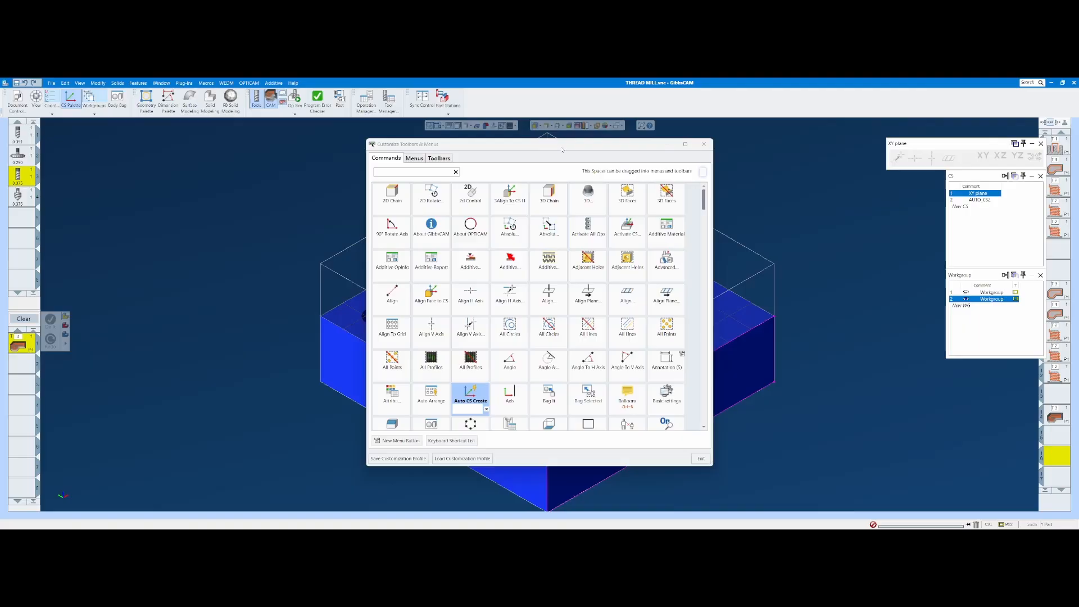
click(461, 459)
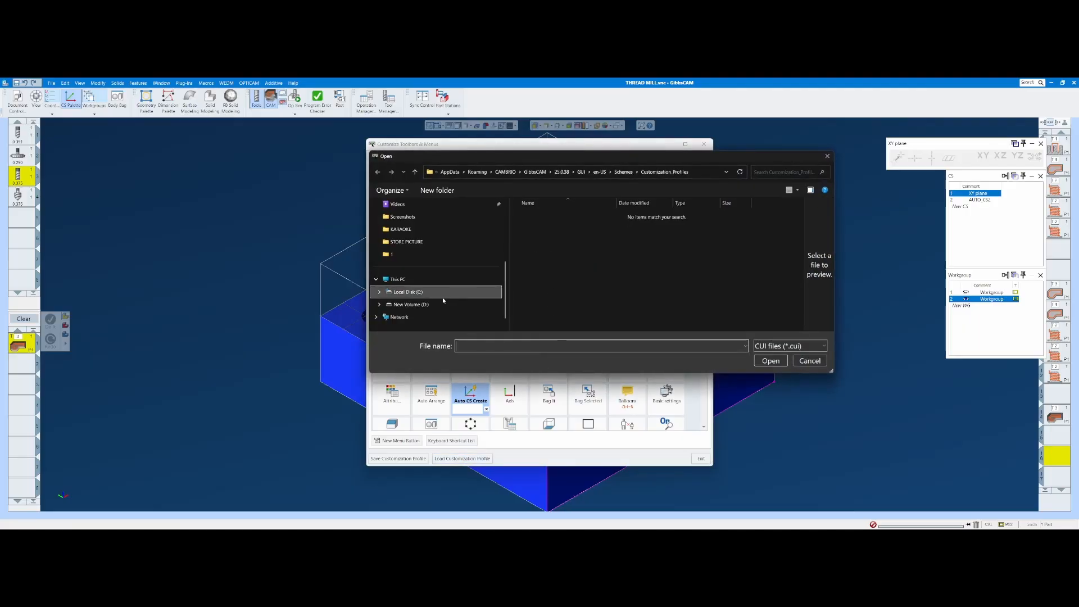
scroll(416, 271, up, 5)
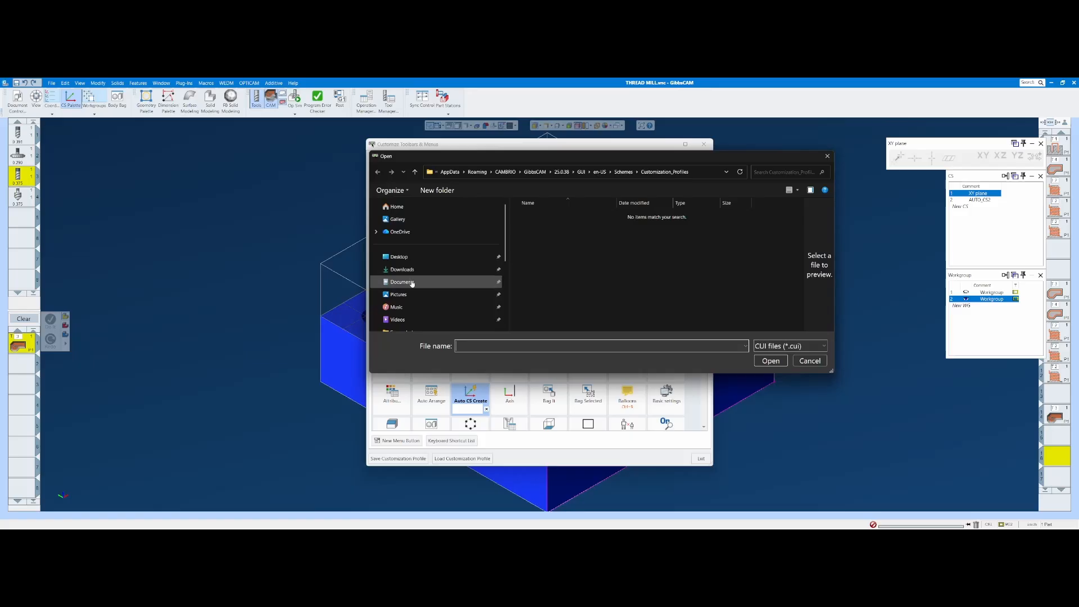
click(409, 283)
double_click(630, 320)
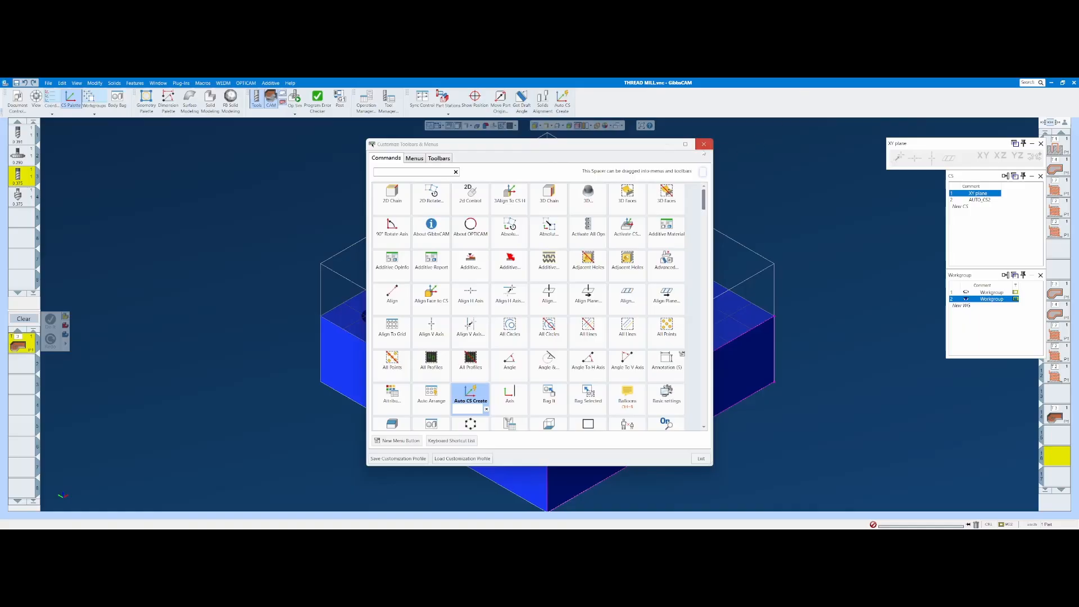
click(704, 144)
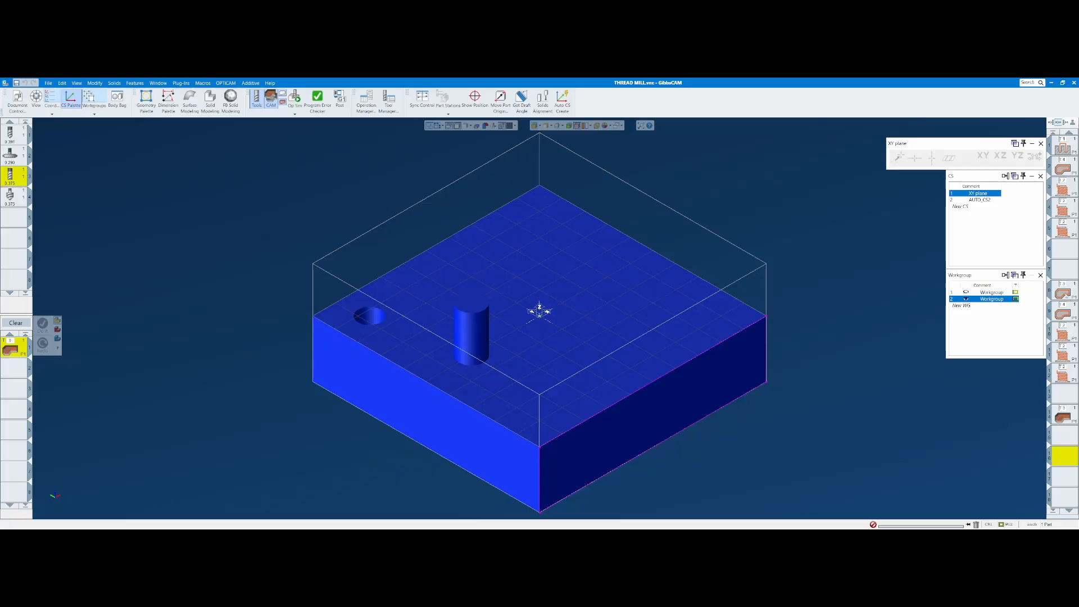
- Load the contour operation around the cylindrical boss and move its process dialog clear of the part
click(1063, 292)
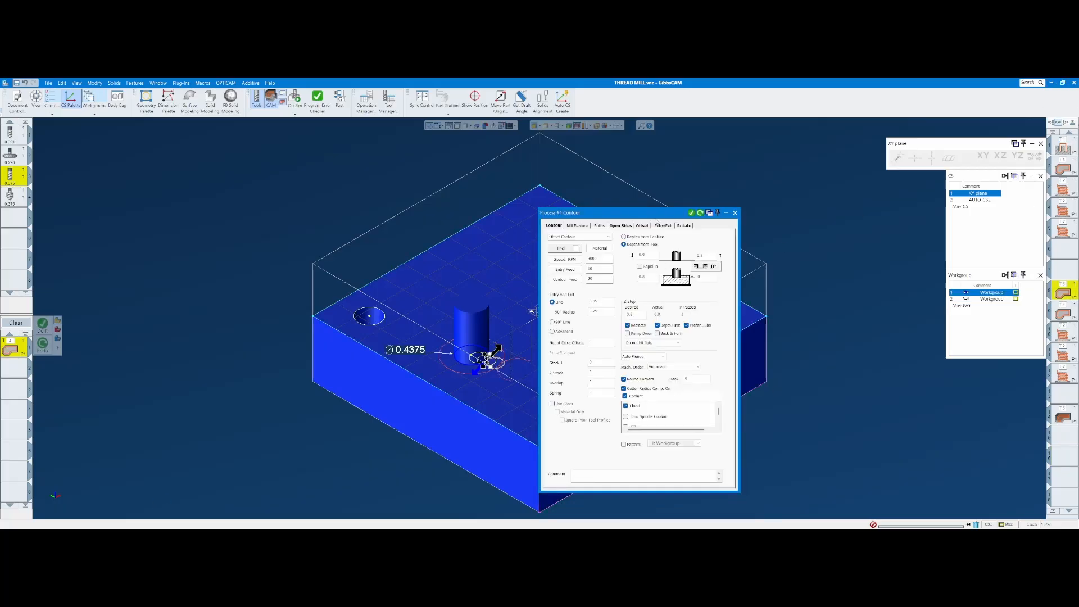
drag(660, 215, 779, 157)
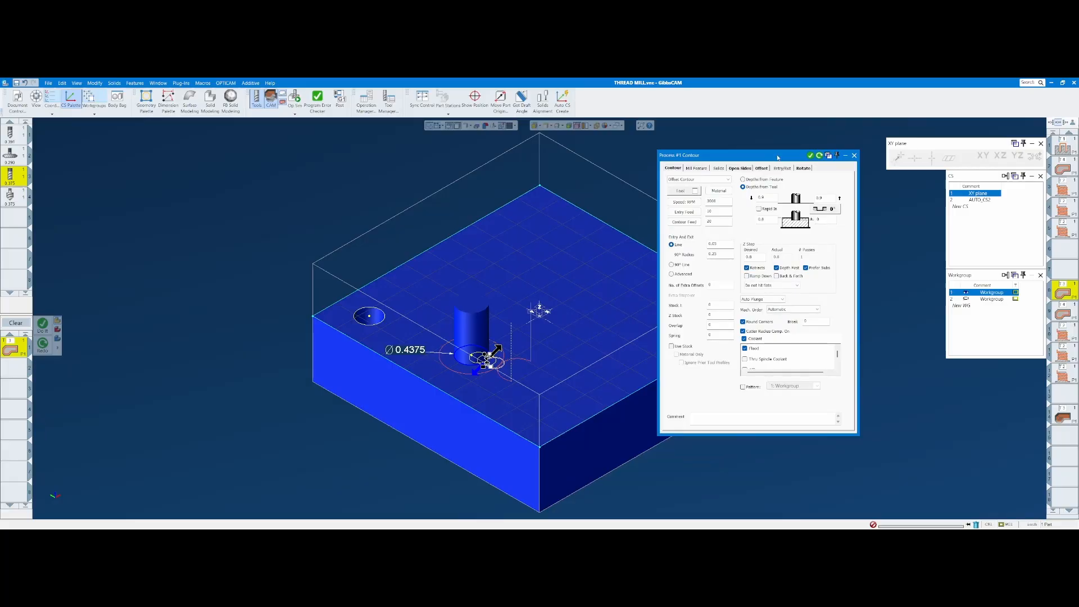